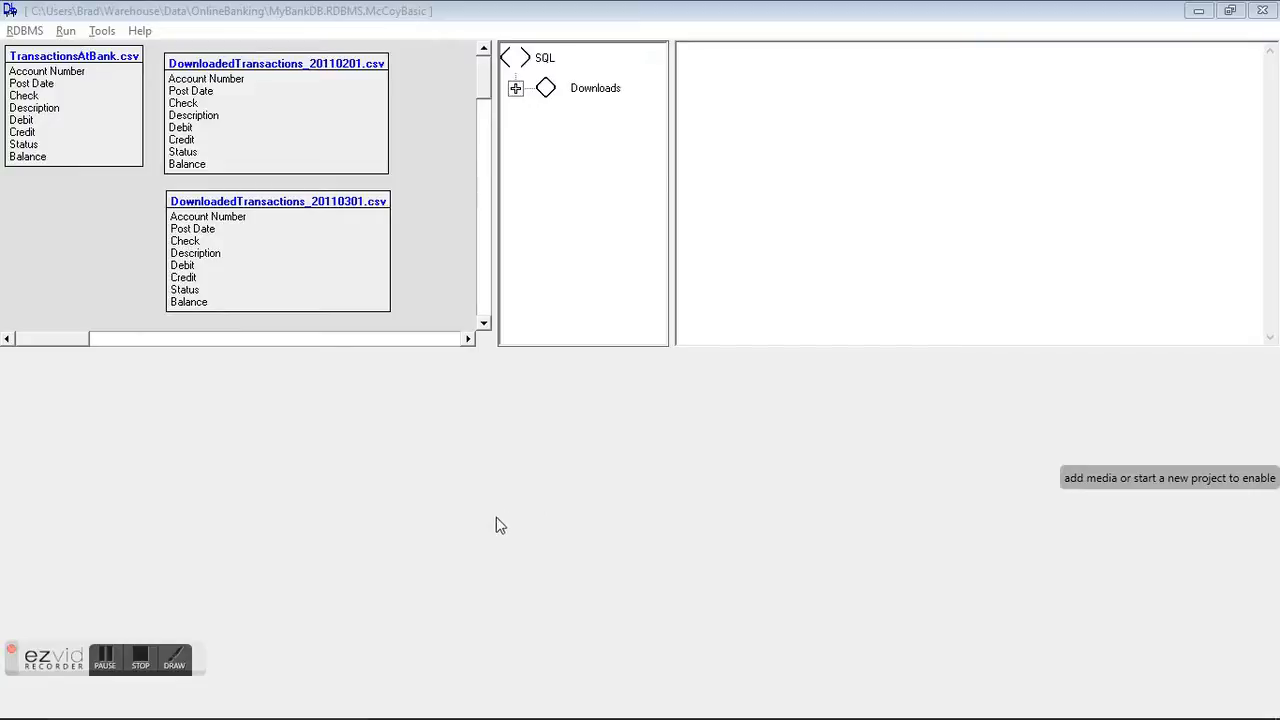
# Step: Open the TransactionsAtBank table in the DataBook to view its records, then close the view
pyautogui.click(145, 657)
pyautogui.rightClick(72, 86)
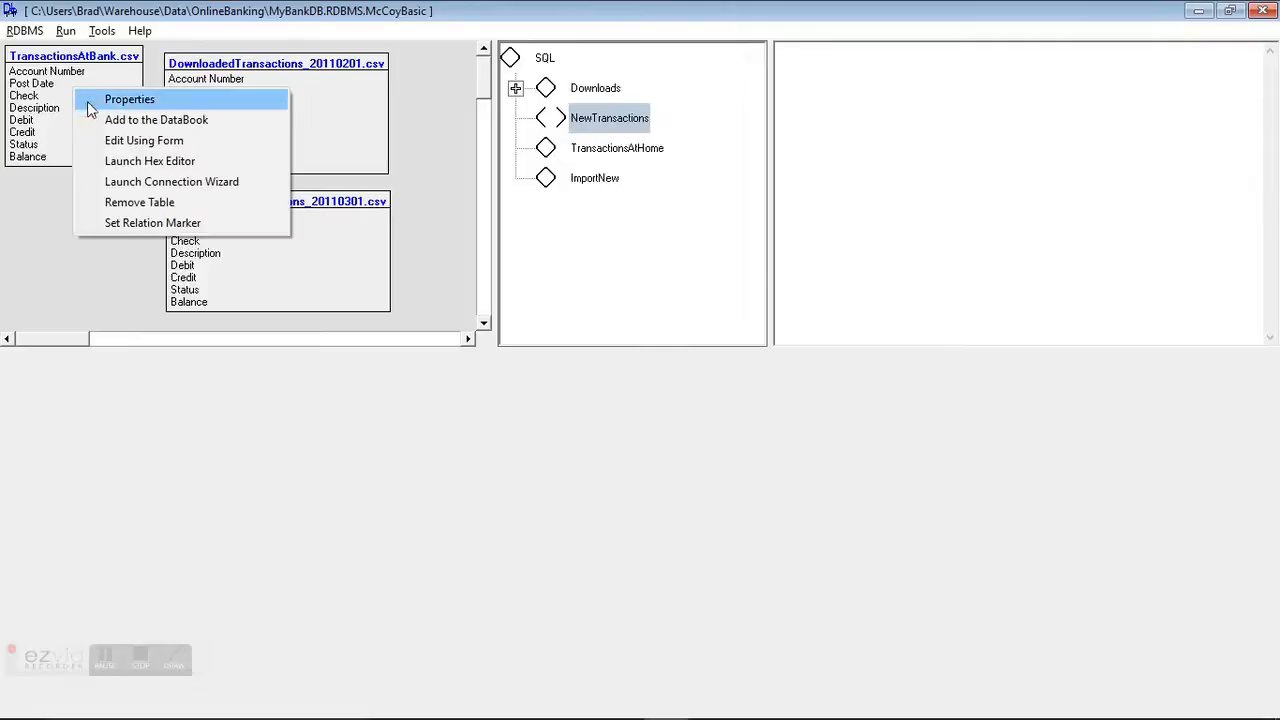
pyautogui.click(110, 120)
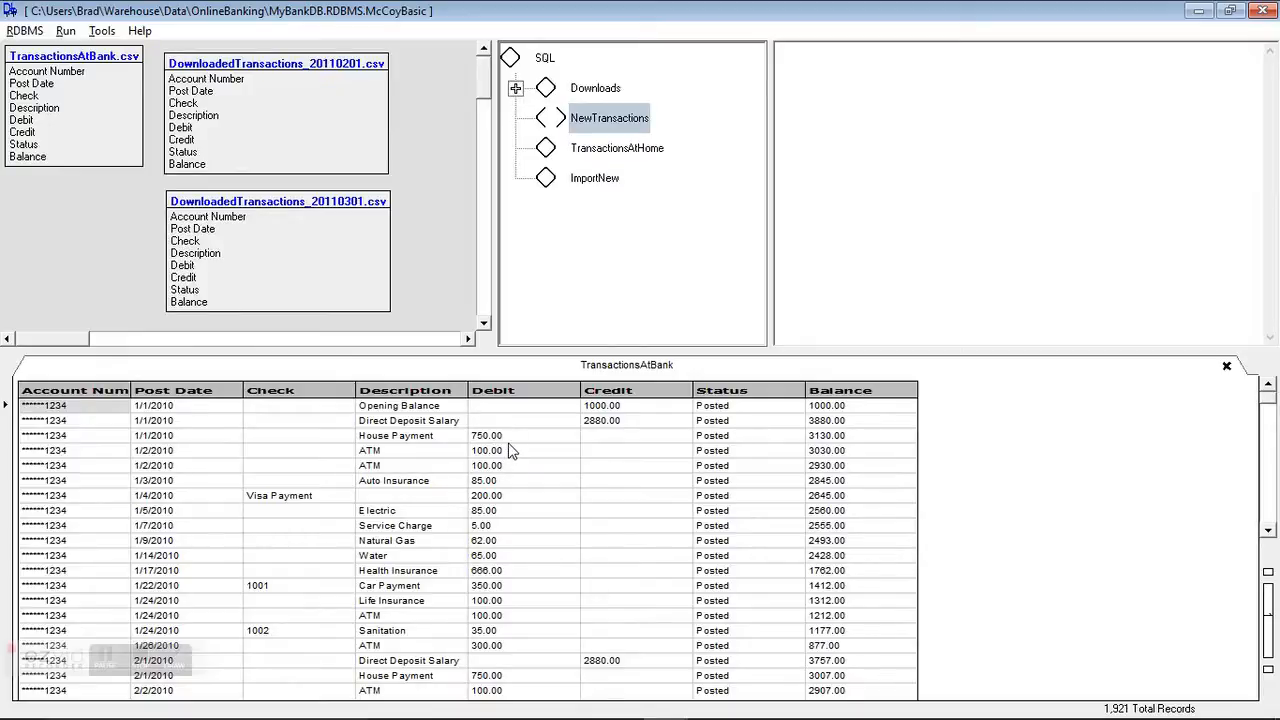
pyautogui.click(1226, 365)
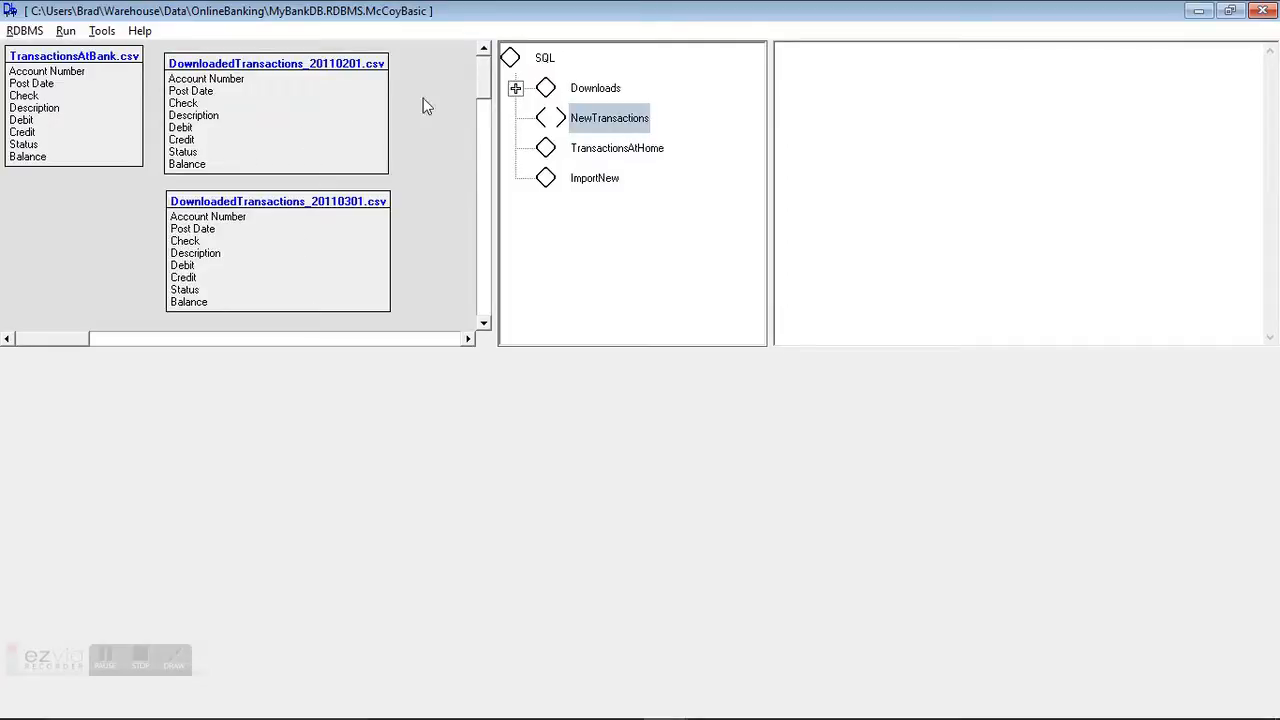
# Step: Start a Select query in the SQL editor with the column 0 as ID [type=long],
pyautogui.moveTo(481, 73)
pyautogui.mouseDown()
pyautogui.moveTo(474, 149)
pyautogui.moveTo(474, 76)
pyautogui.mouseUp()
pyautogui.click(820, 77)
pyautogui.write('Select')
pyautogui.press('Return')
pyautogui.write('0 as ID [type')
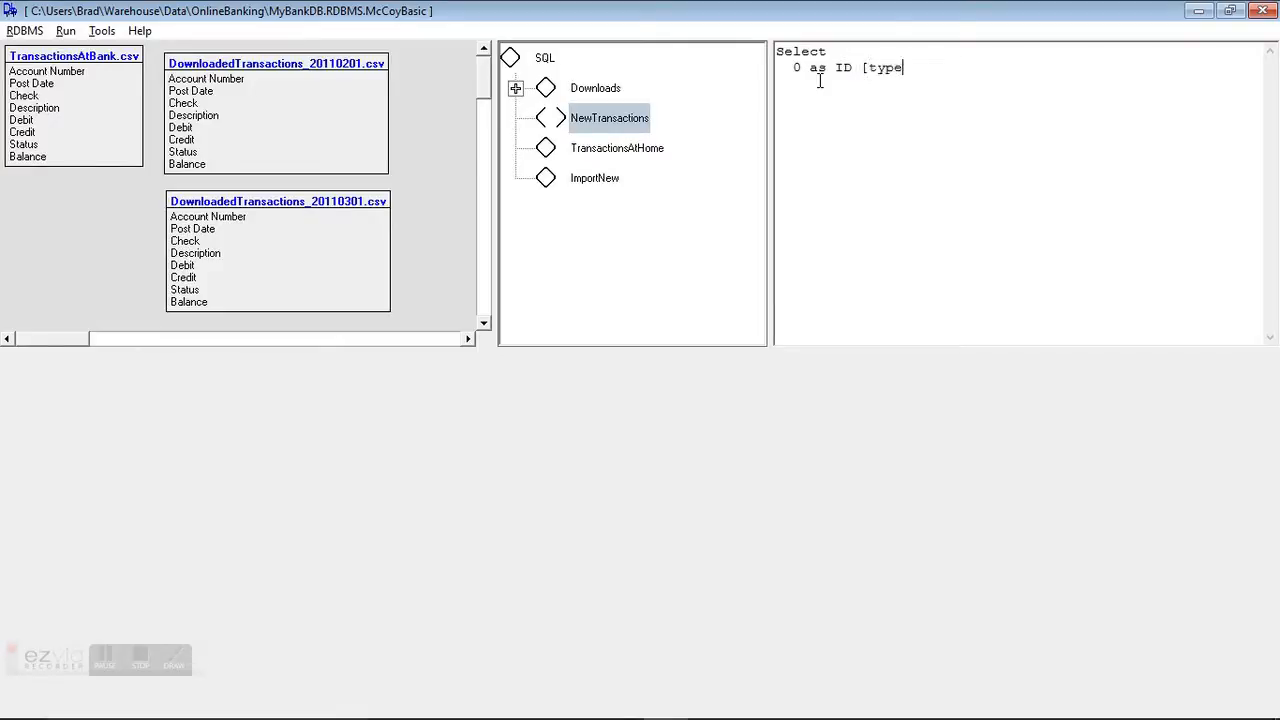
pyautogui.write('=long')
pyautogui.write(']')
pyautogui.write(',')
# Step: Add the column <<Account Number>> as AccountNumber [width=20], to the query
pyautogui.write('<<Accou')
pyautogui.write('nt Number')
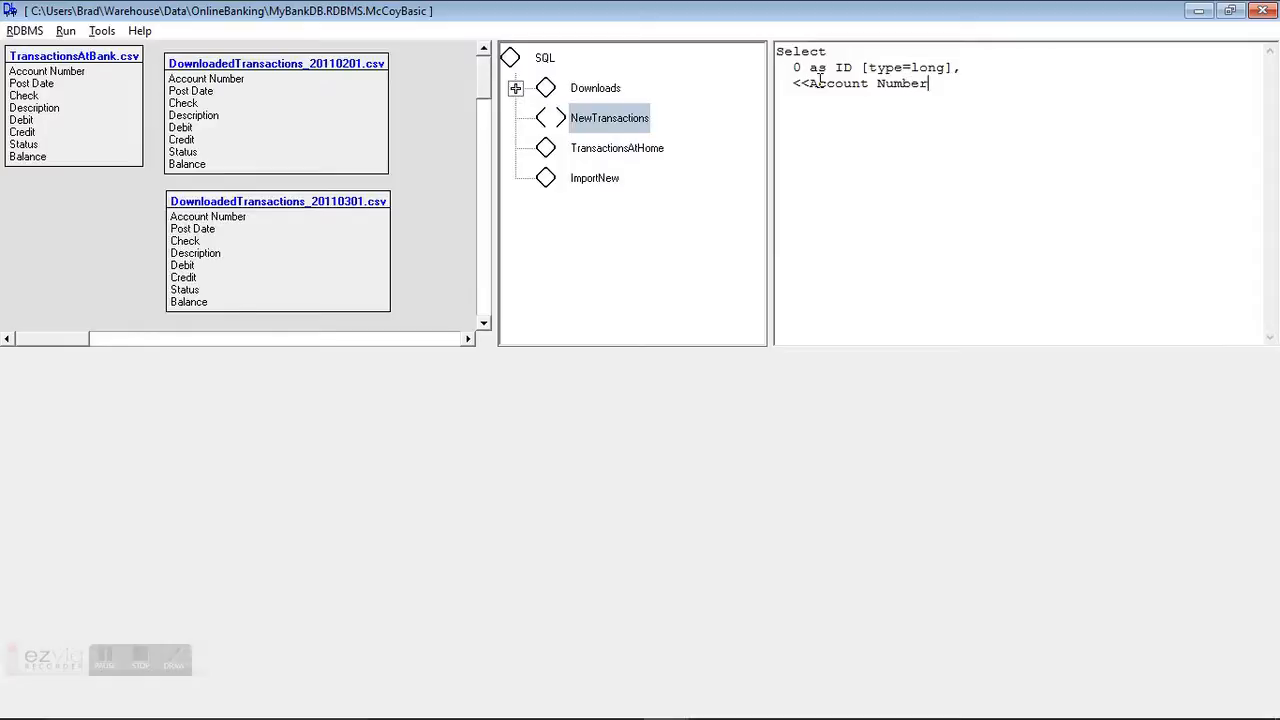
pyautogui.write('>> as AccountN um')
pyautogui.press('BackSpace')
pyautogui.press('BackSpace')
pyautogui.press('BackSpace')
pyautogui.write('umber')
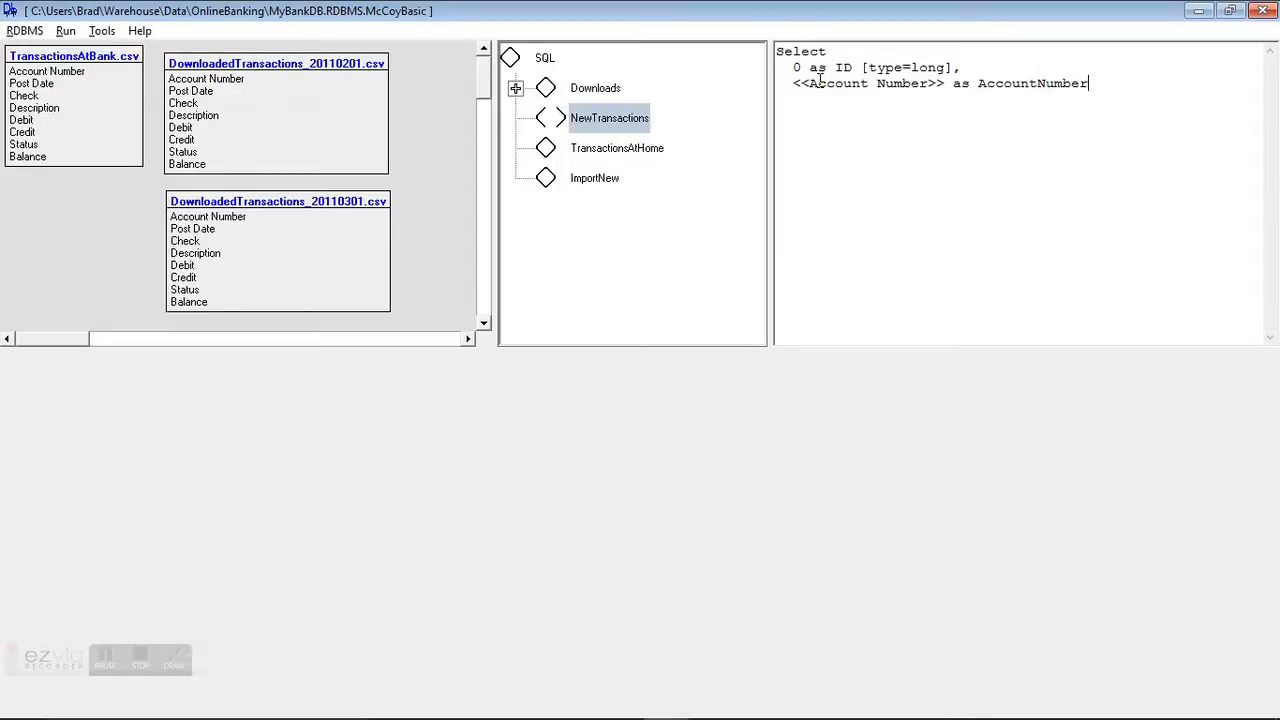
pyautogui.write(' [width=20],')
pyautogui.press('Return')
# Step: Add the column <<Post Date>> as Date [type=date], to the query
pyautogui.write('<<Post Date')
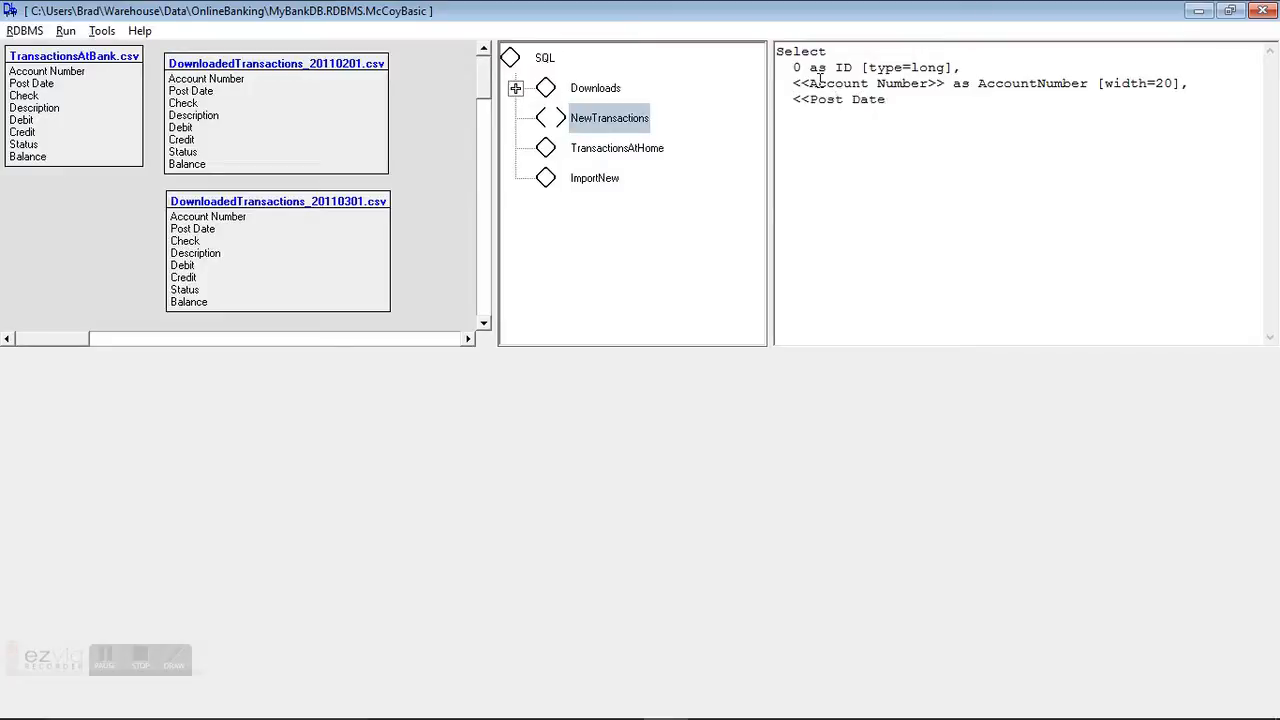
pyautogui.write('>> asd')
pyautogui.press('BackSpace')
pyautogui.write('Date [type=da')
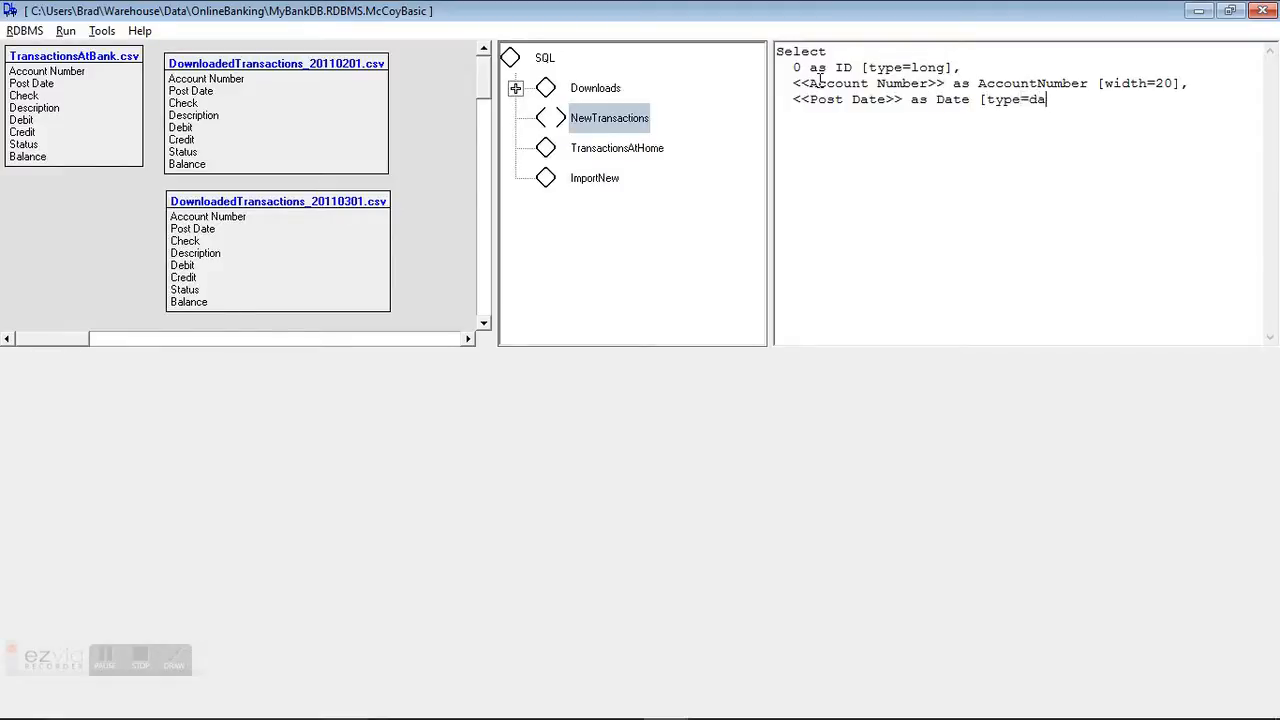
pyautogui.write('te],')
pyautogui.press('Return')
# Step: Add the columns Check [width=40], and Description [width=100], to the query
pyautogui.write('Check [width=')
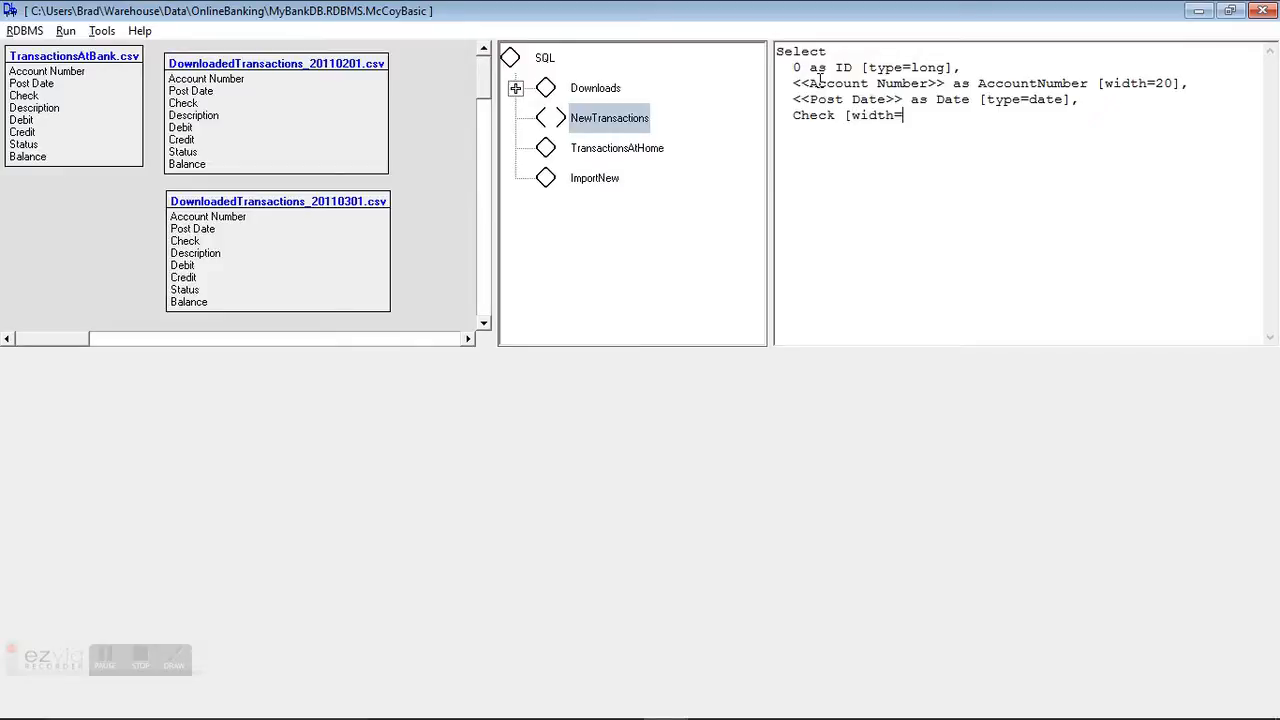
pyautogui.write('40],')
pyautogui.press('Return')
pyautogui.write('Description [width=1')
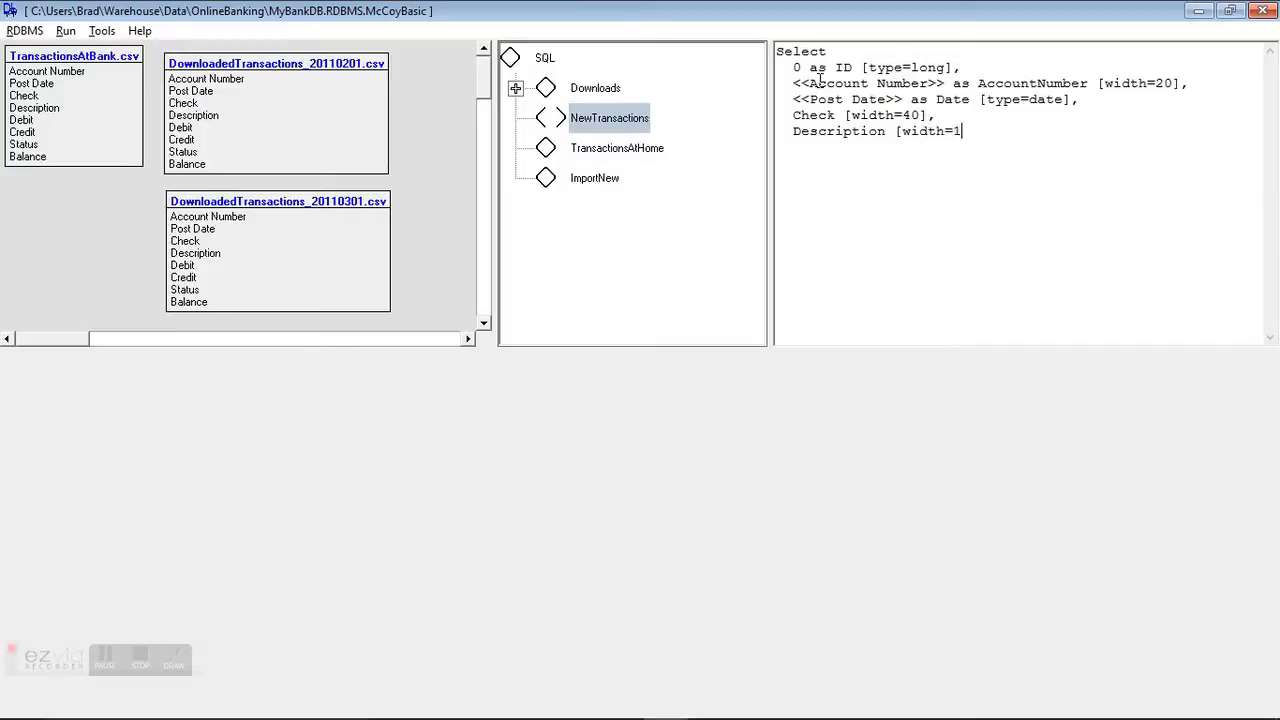
pyautogui.write('00]')
pyautogui.write(', ')
pyautogui.write('  iif')
pyautogui.write('(')
# Step: Add the column iif(val(Debit))>0, -1*Debit, Credit) as Amount [type=currency], to the query
pyautogui.write('val(Debit')
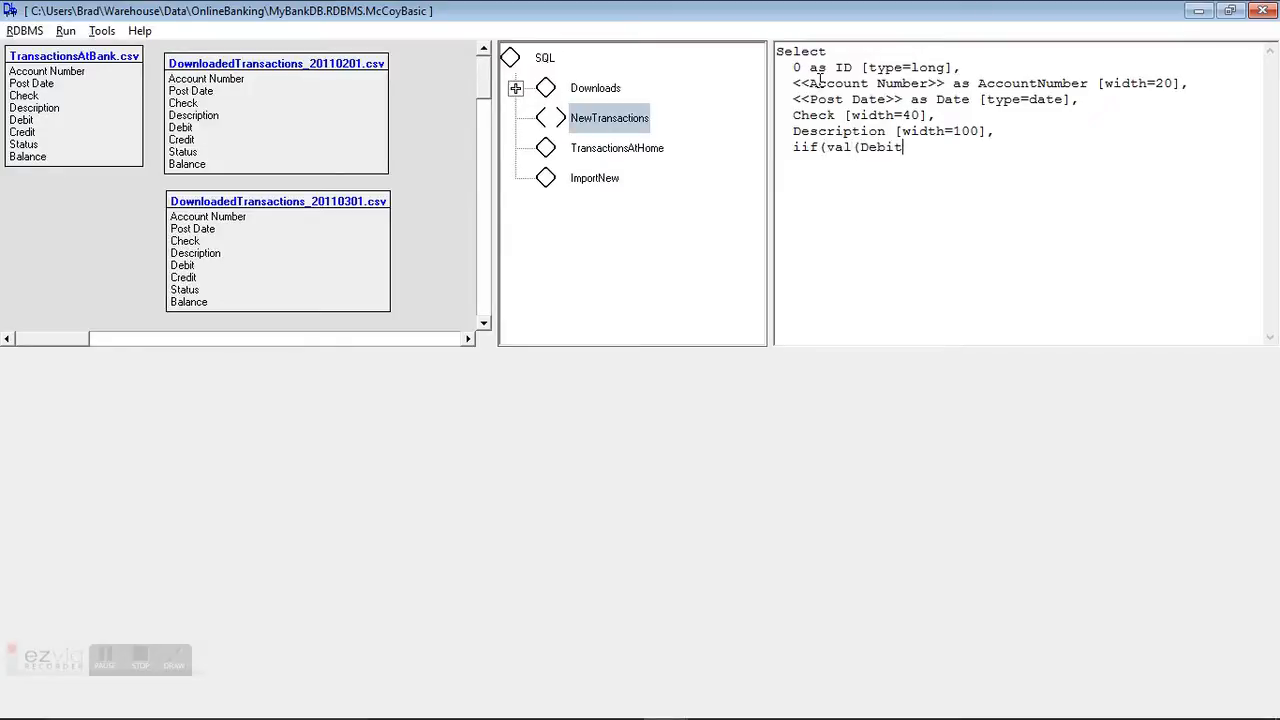
pyautogui.write(')>0')
pyautogui.write('-1*Debit, Credit')
pyautogui.press('BackSpace')
pyautogui.press('BackSpace')
pyautogui.press('BackSpace')
pyautogui.write('dit')
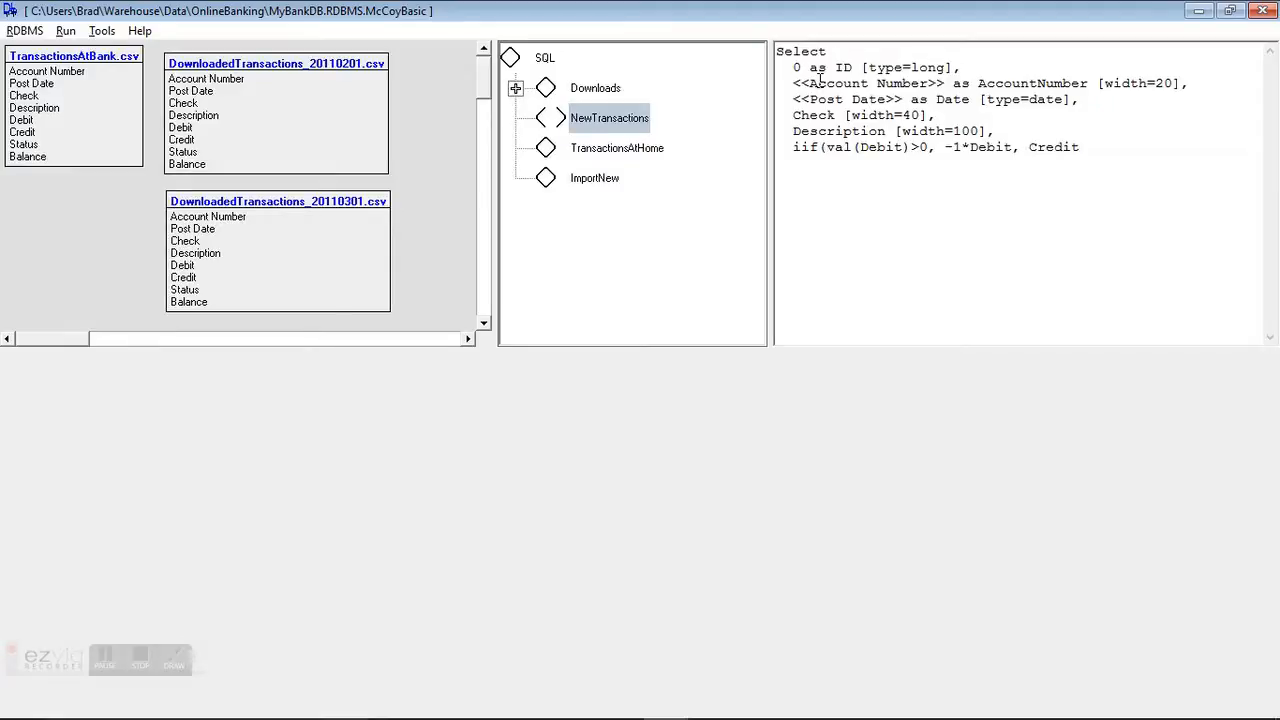
pyautogui.write(') as Amount [type')
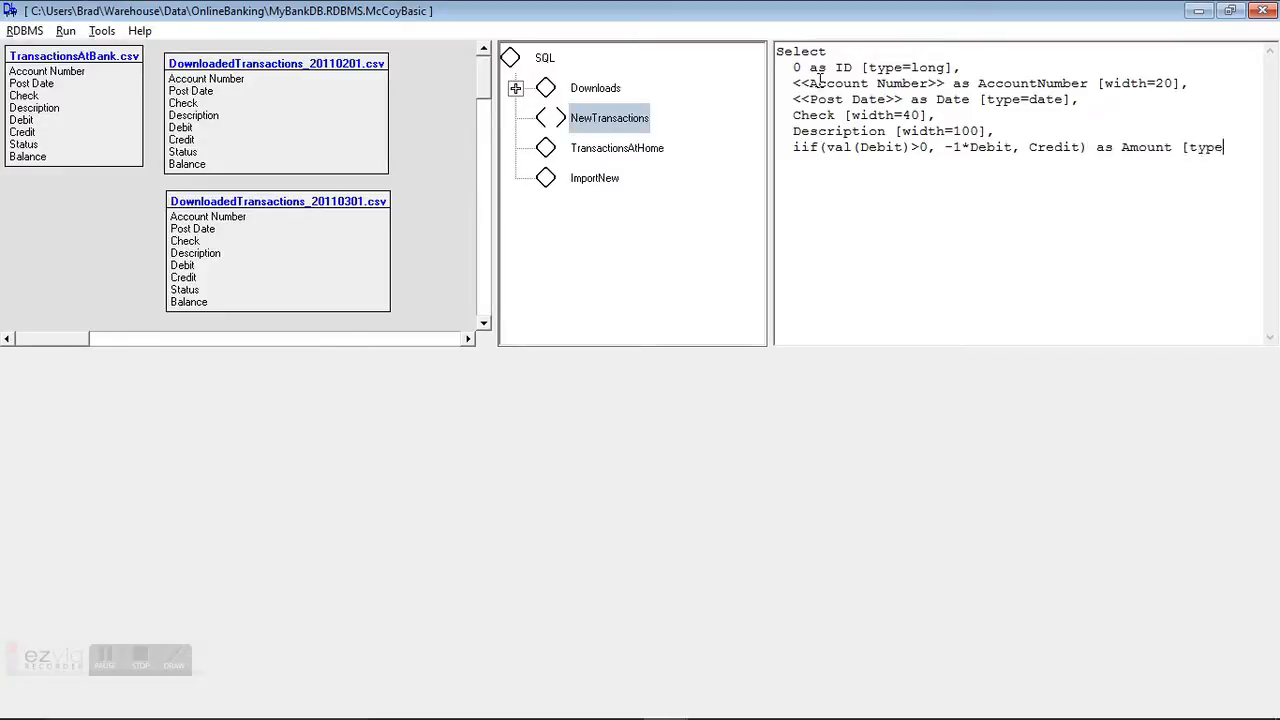
pyautogui.write('=currency')
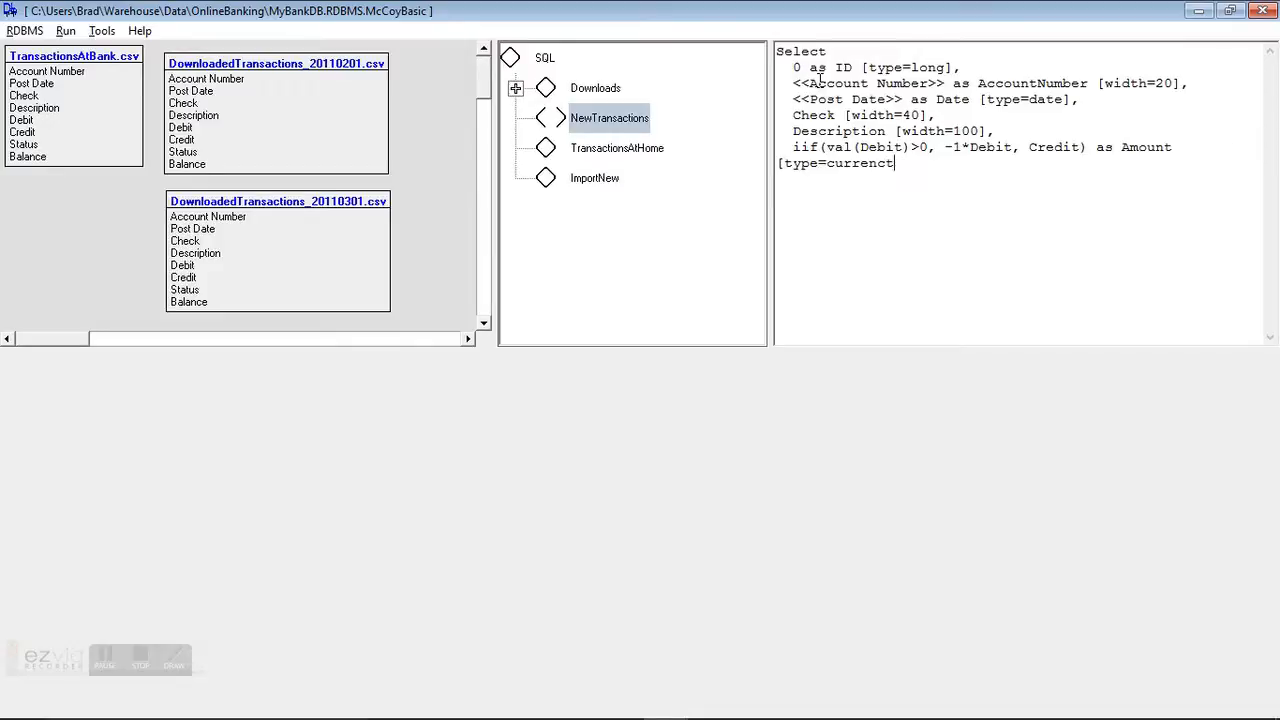
pyautogui.write('],')
# Step: Widen the SQL editor and add the column Balance [type=currency] to the query
pyautogui.moveTo(766, 180); pyautogui.dragTo(709, 205)
pyautogui.click(760, 166)
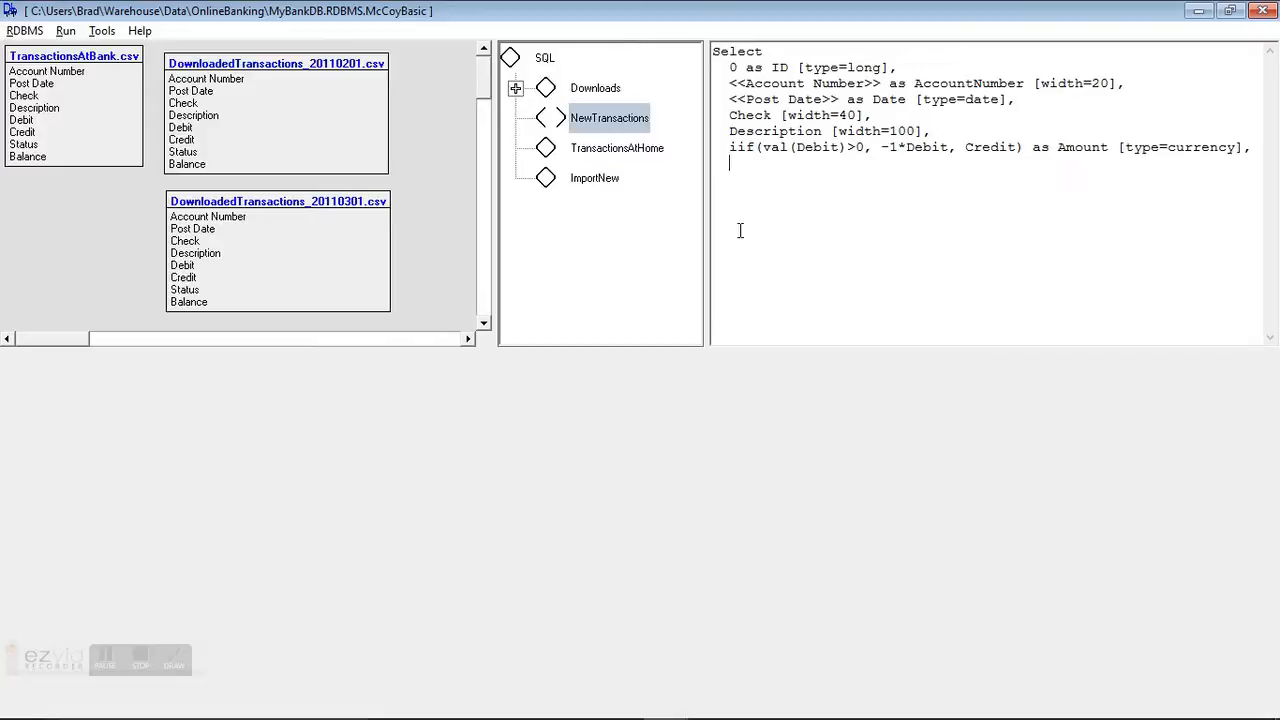
pyautogui.write('Balance [type')
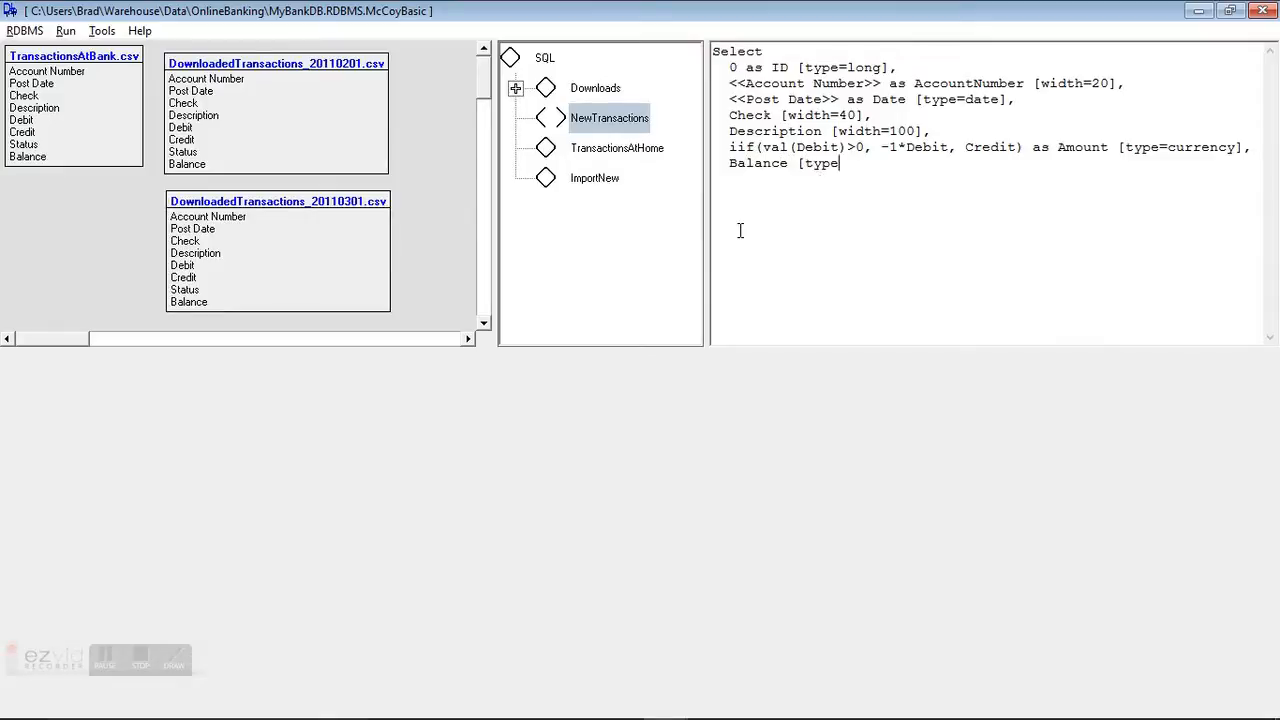
pyautogui.write('=currency')
pyautogui.write('] ')
pyautogui.write('From')
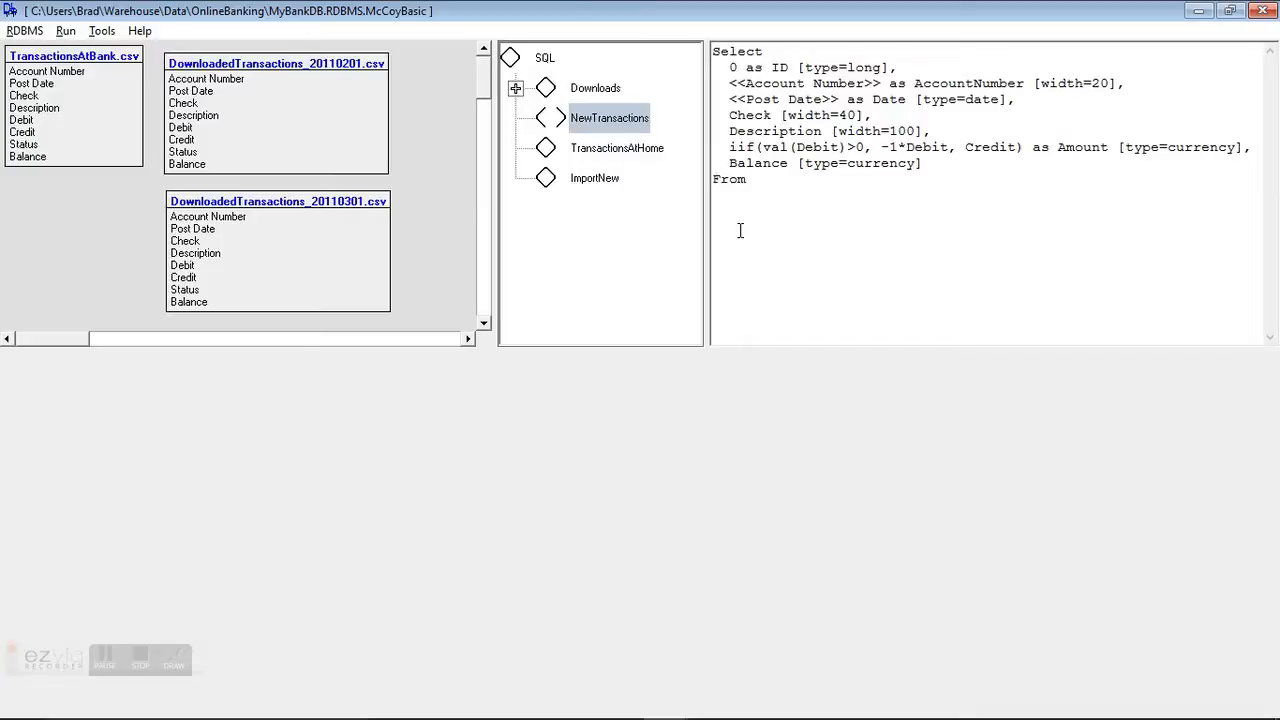
# Step: Complete a From clause with the DownloadedTransactions_20110201.csv table name copied from its properties
pyautogui.rightClick(310, 118)
pyautogui.click(362, 130)
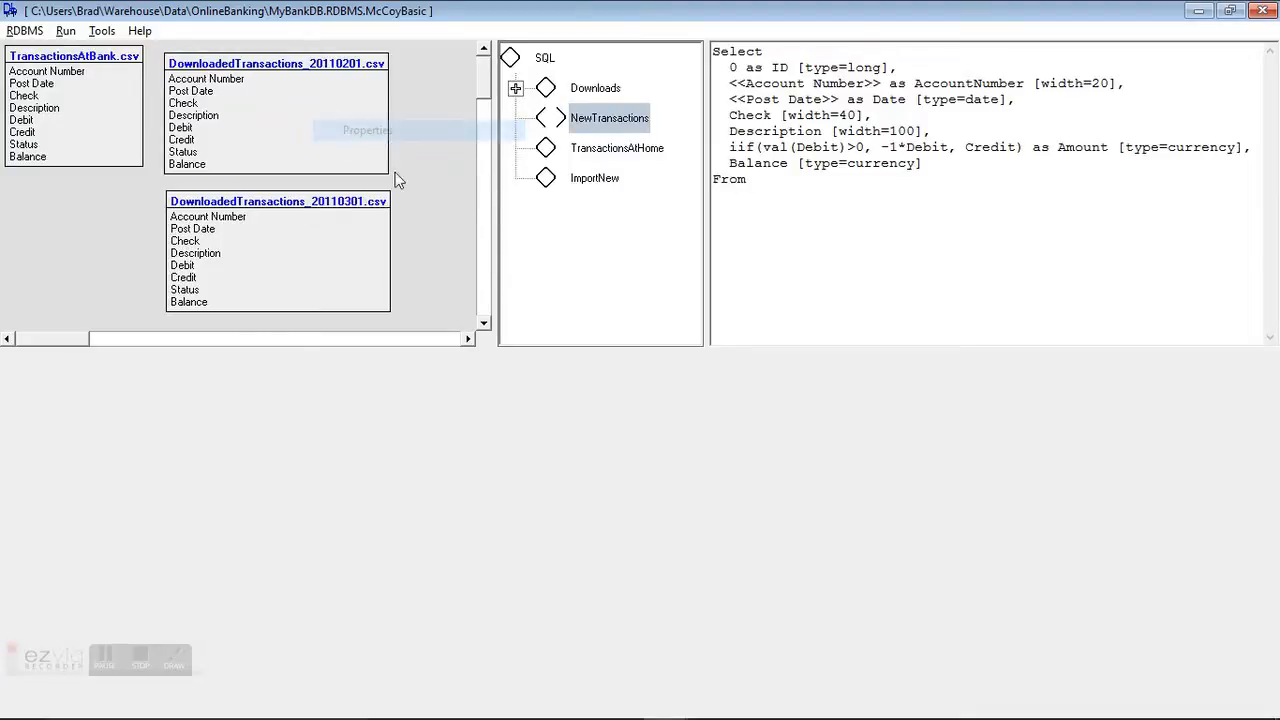
pyautogui.moveTo(537, 165); pyautogui.dragTo(756, 200)
pyautogui.hotkey('ctrl', 'c')
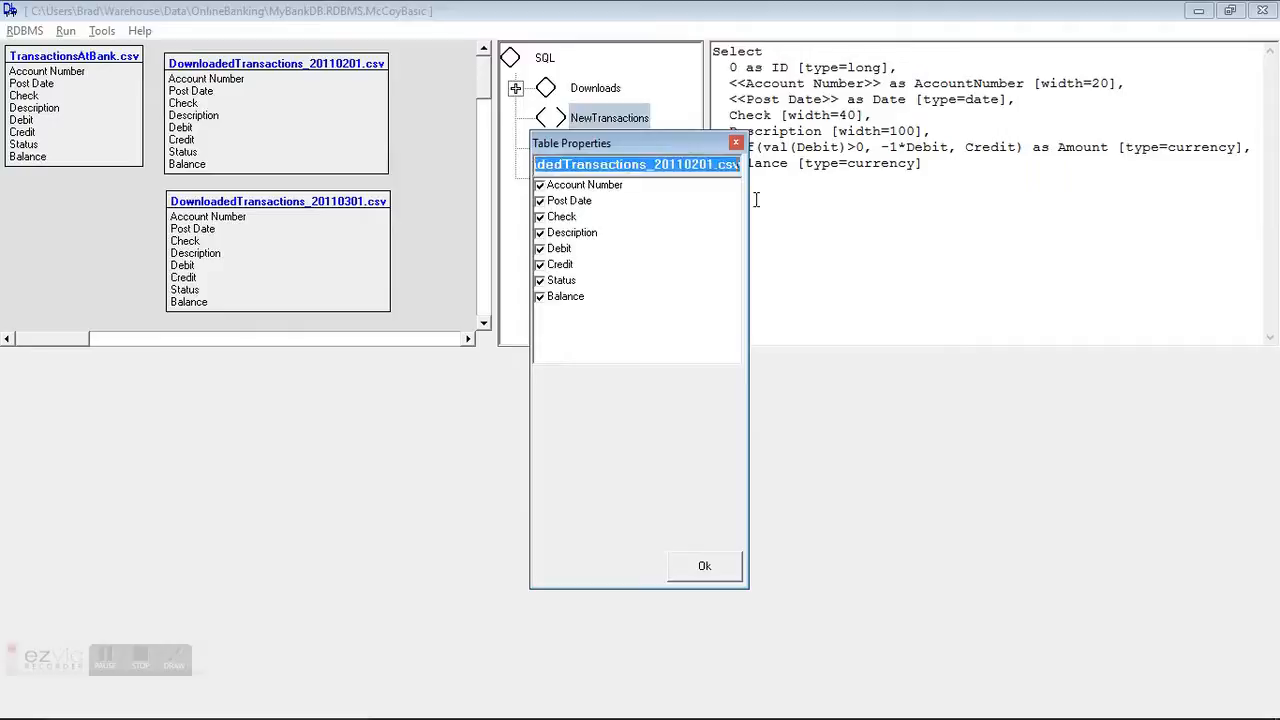
pyautogui.click(680, 572)
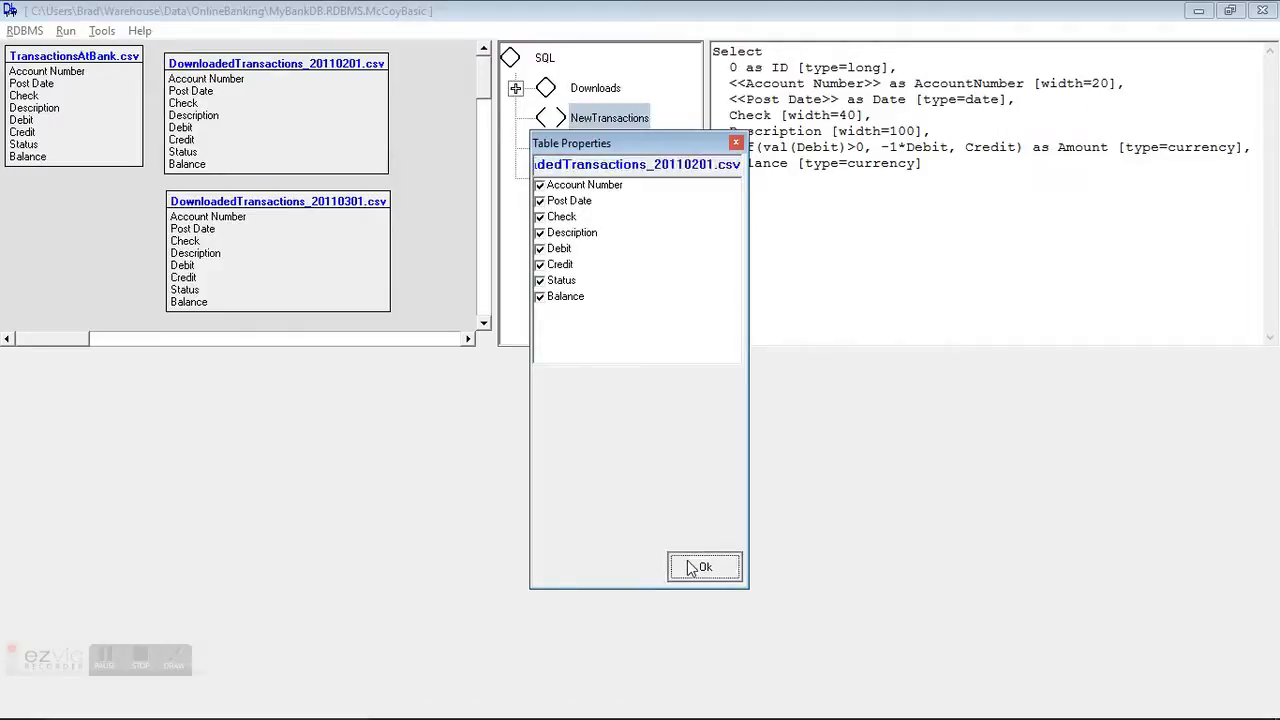
pyautogui.click(757, 180)
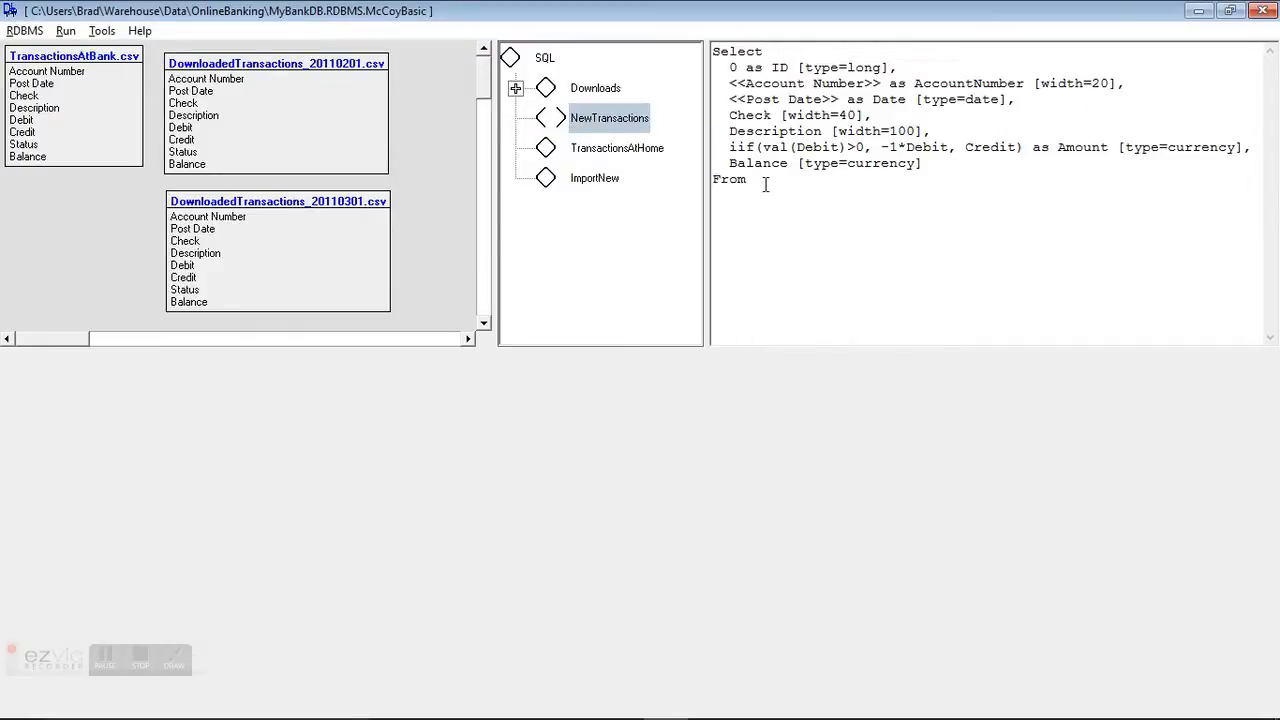
pyautogui.hotkey('ctrl', 'v')
pyautogui.press('Return')
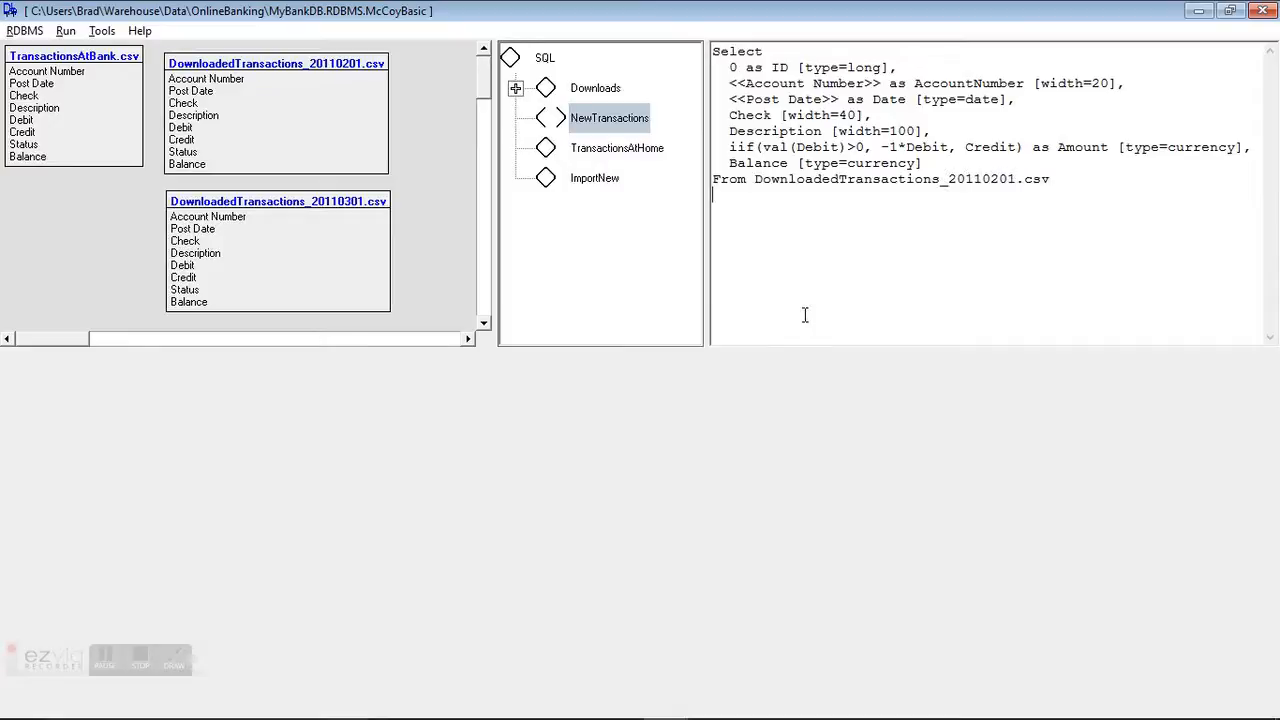
# Step: Add Save As NewTransactions to the query and run it
pyautogui.write('Save As NewTransaction')
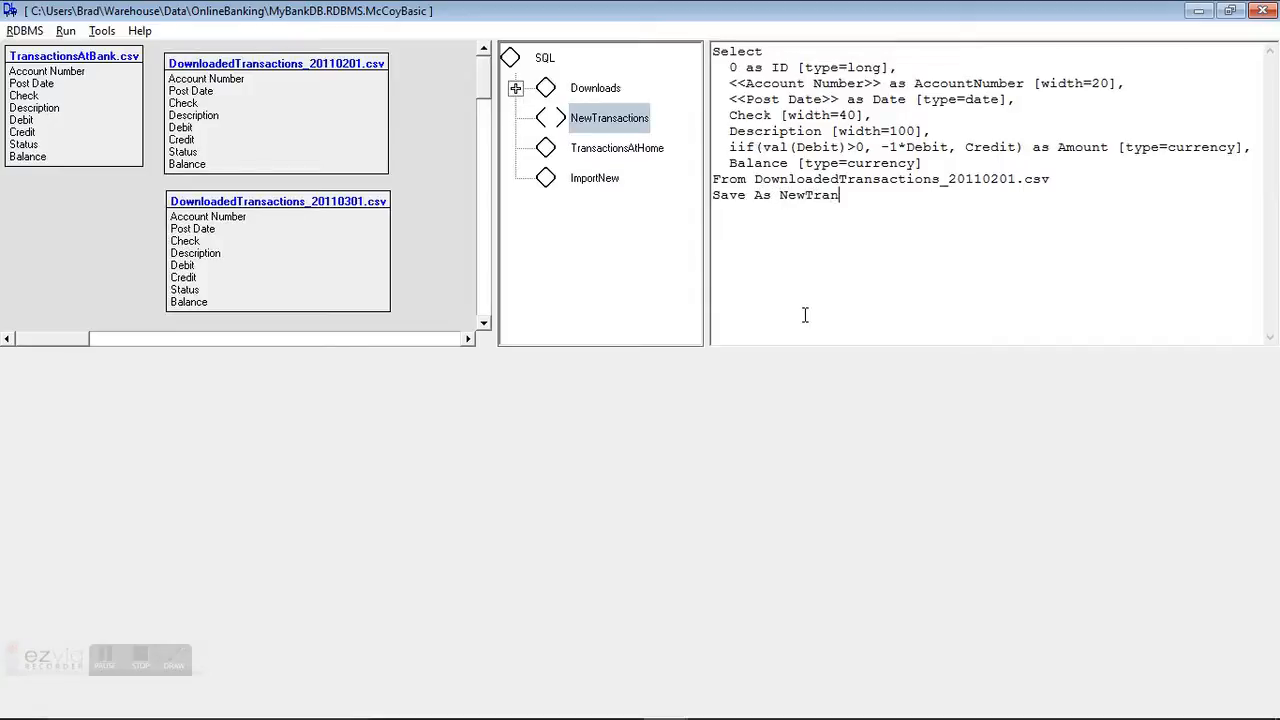
pyautogui.write('s')
pyautogui.rightClick(884, 172)
pyautogui.click(895, 179)
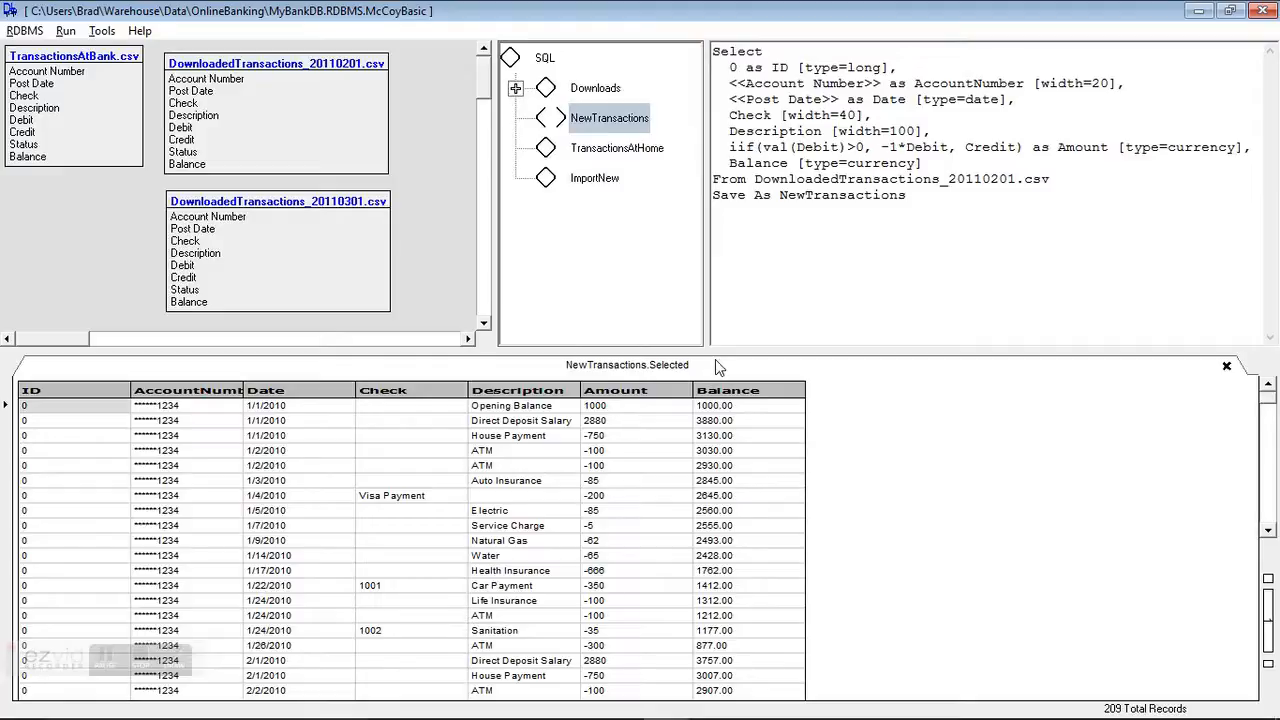
# Step: Open a comment block below the query and start a second Select with an ID column
pyautogui.click(923, 195)
pyautogui.press('Return')
pyautogui.press('Return')
pyautogui.write('/*')
pyautogui.press('Return')
pyautogui.press('Return')
pyautogui.press('Return')
pyautogui.write('*/')
pyautogui.press('Up')
pyautogui.press('Up')
pyautogui.write('Selectd')
pyautogui.press('BackSpace')
pyautogui.press('Return')
pyautogui.write('ID ')
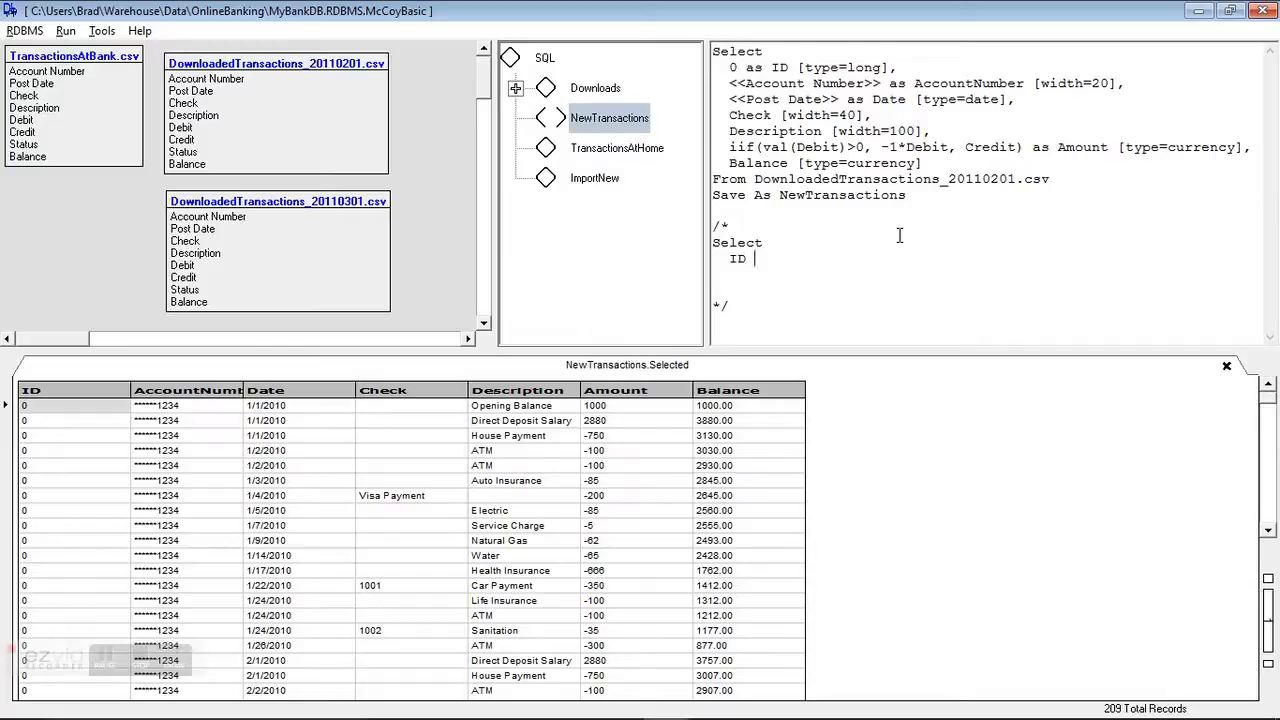
pyautogui.write('[autoincrement=true]')
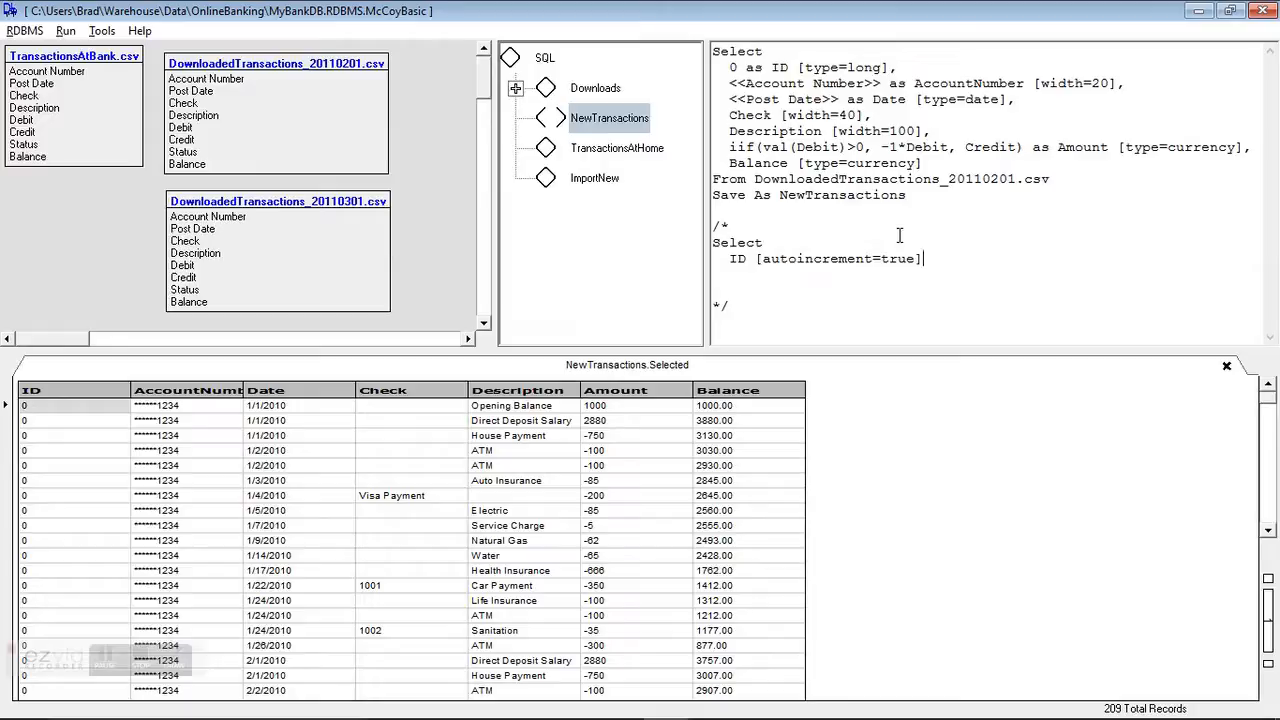
pyautogui.write(',')
# Step: Give ID the [autoincrement=true] option and add AccountNumber to the commented Select
pyautogui.press('Return')
pyautogui.write('AccountNumber,')
pyautogui.press('Return')
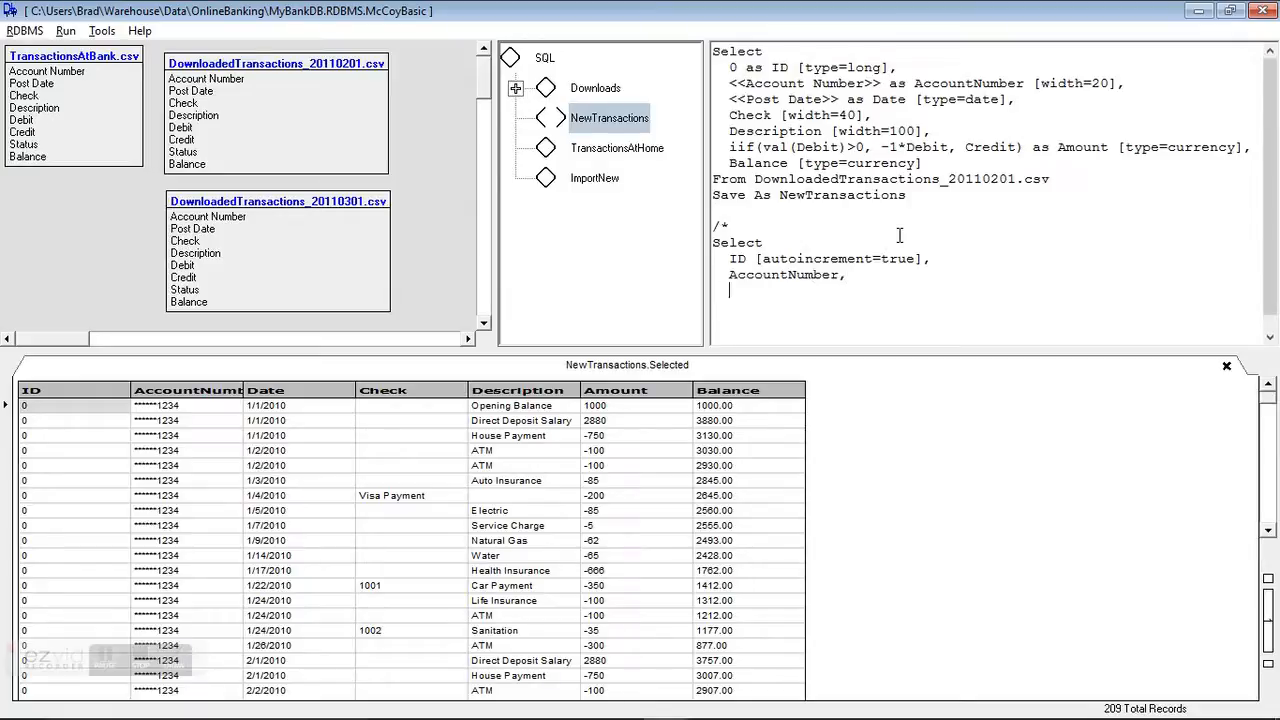
# Step: List the Date, Check, Description, Amount and Balance columns in the commented Select
pyautogui.write('Date,')
pyautogui.press('Return')
pyautogui.write('Check,')
pyautogui.press('Return')
pyautogui.write('Description,')
pyautogui.press('Return')
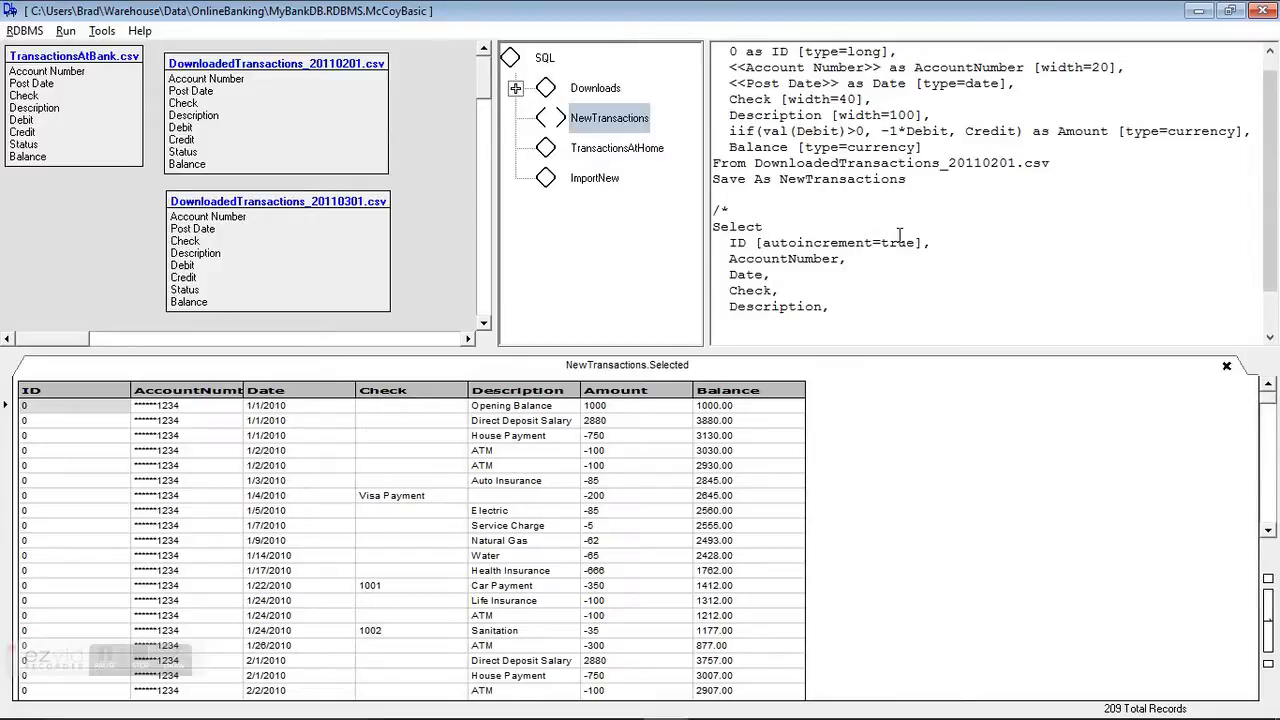
pyautogui.write('Amount,')
pyautogui.press('Return')
pyautogui.write('b')
pyautogui.press('BackSpace')
pyautogui.write('Balance')
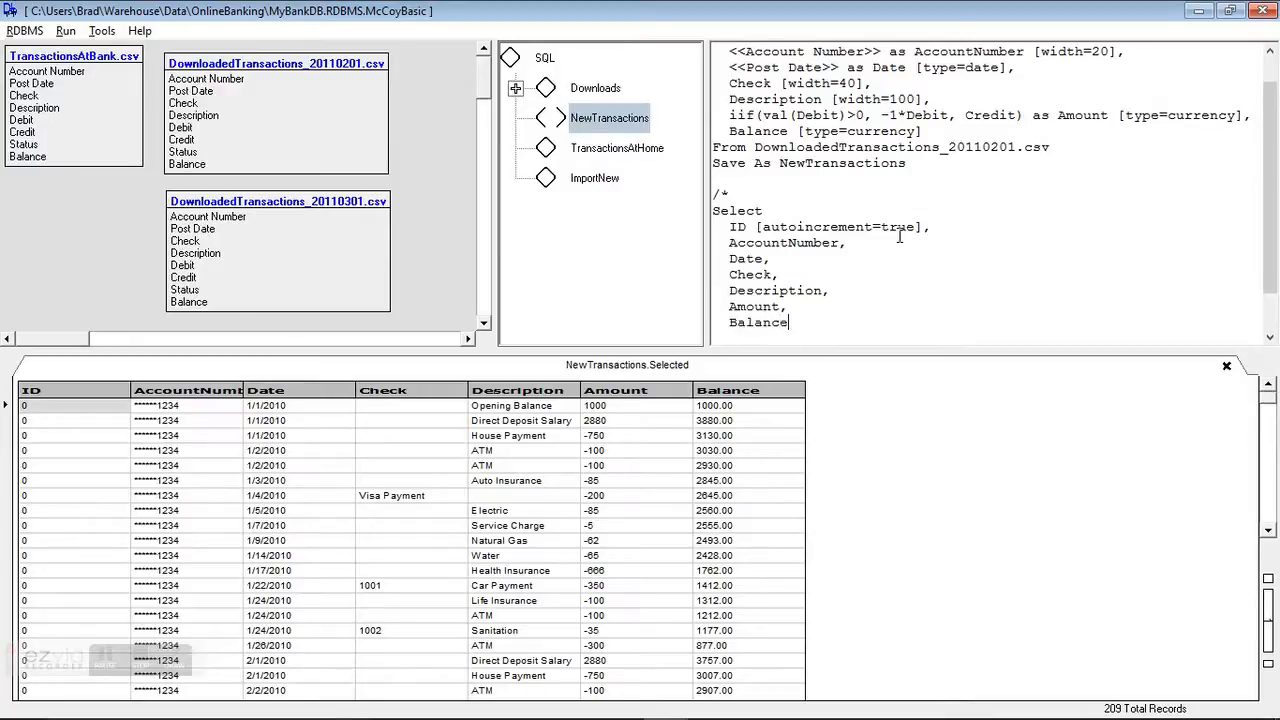
# Step: Add Into TransactionsAtHome and From NewTransactions clauses to the commented query
pyautogui.press('Return')
pyautogui.write('Into')
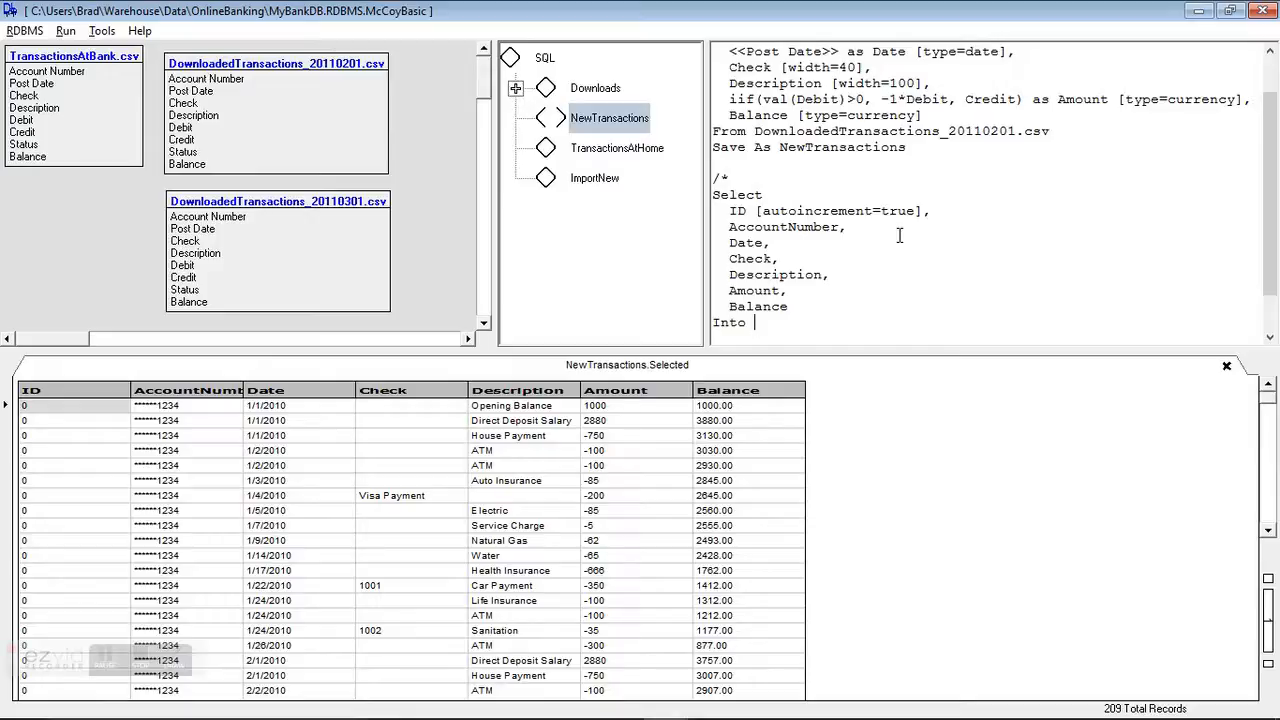
pyautogui.write('TransactionsAtHome')
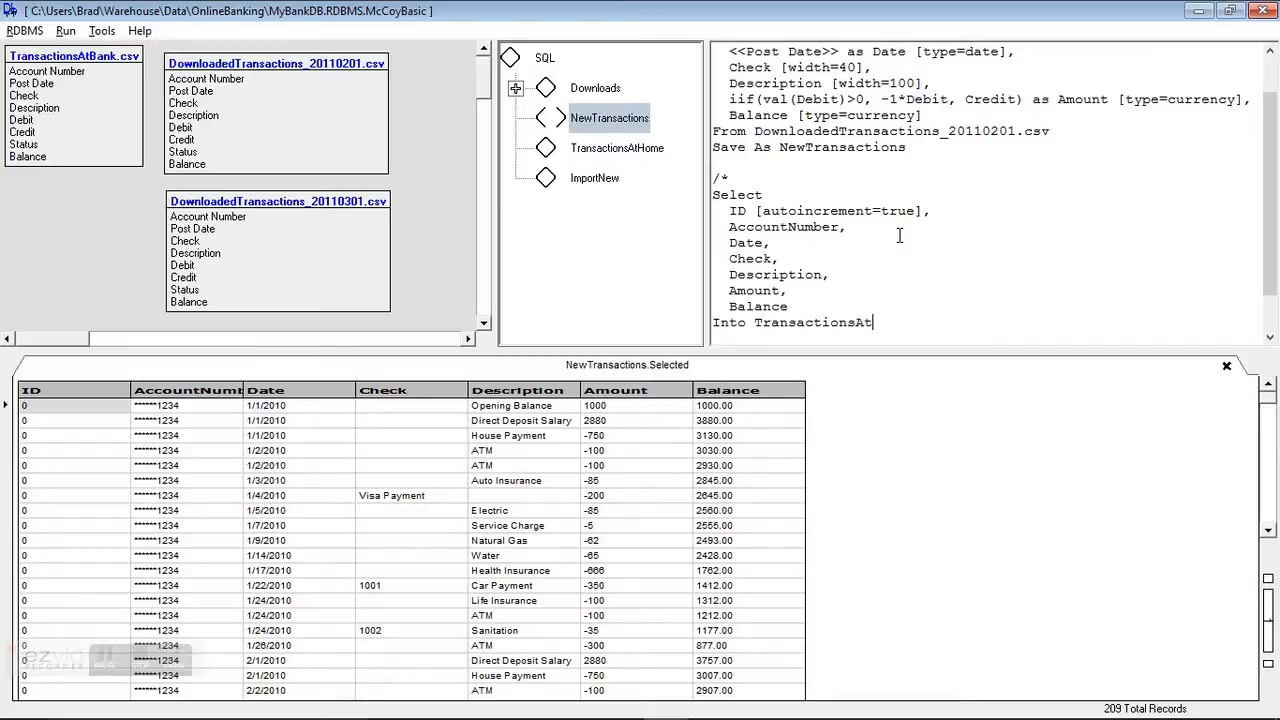
pyautogui.press('BackSpace')
pyautogui.press('BackSpace')
pyautogui.press('BackSpace')
pyautogui.write('ome')
pyautogui.press('Return')
pyautogui.write('From ')
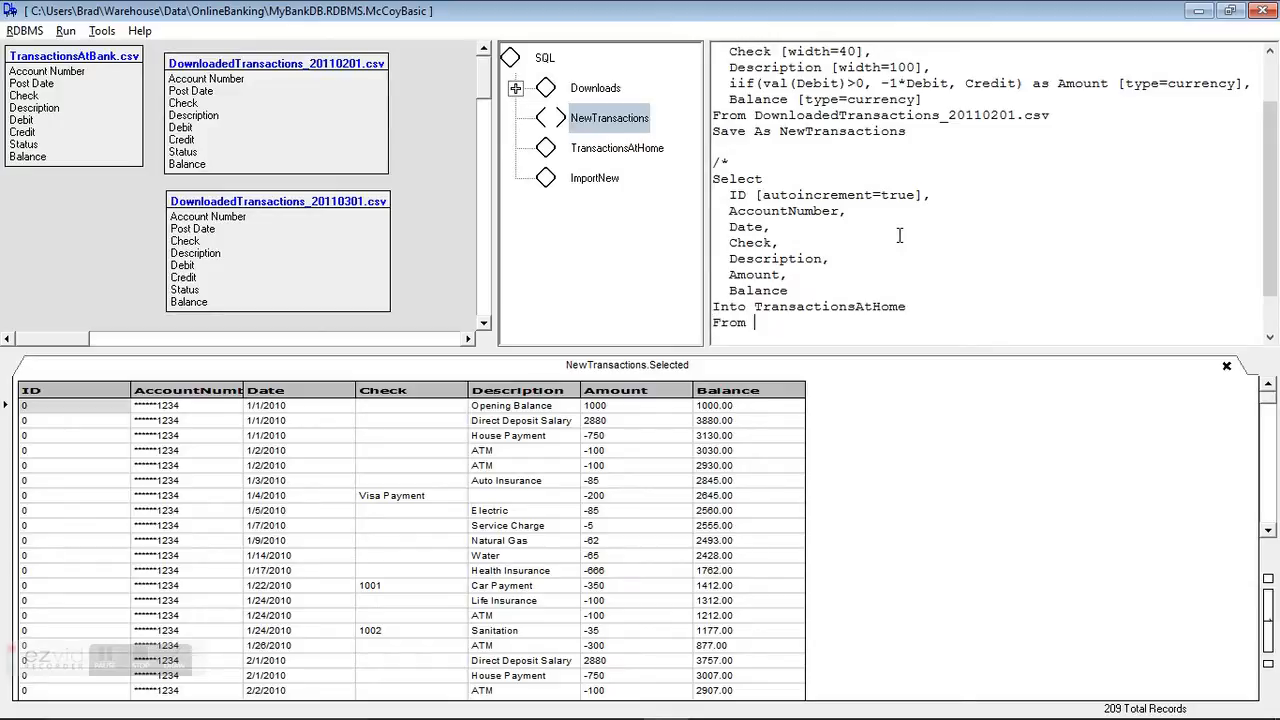
pyautogui.write('NewTransactions')
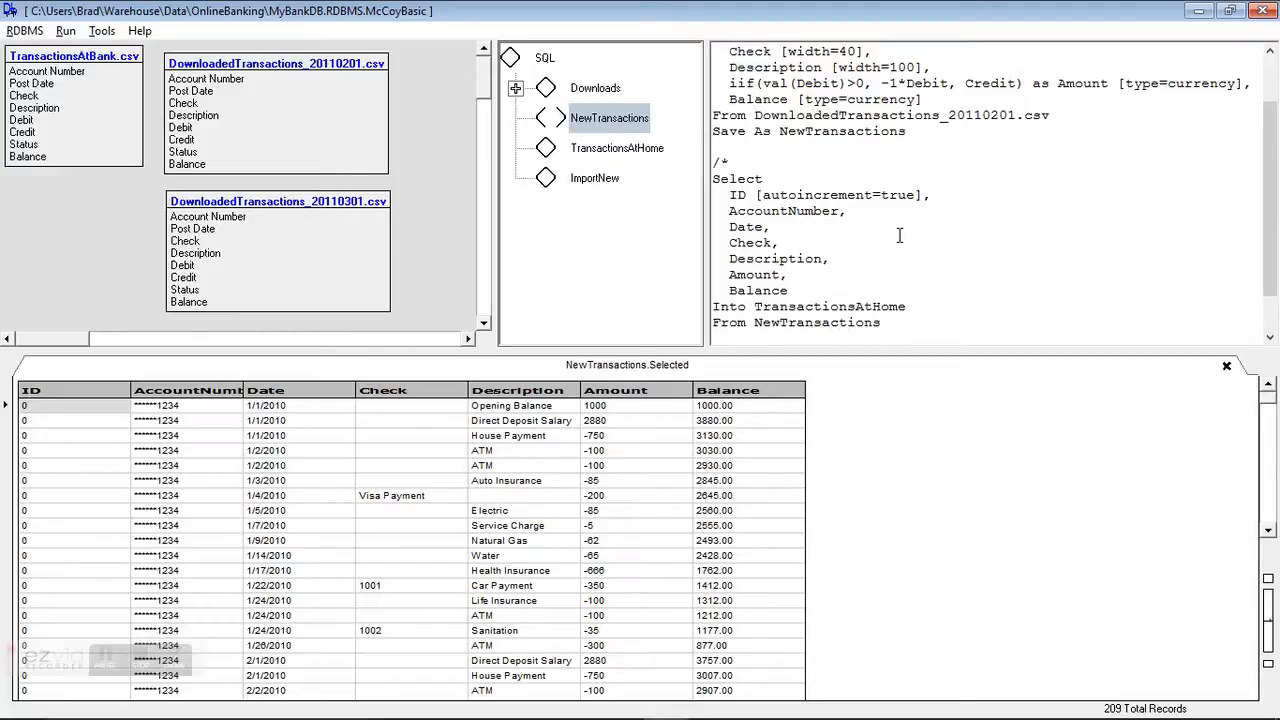
# Step: Remove the empty lines before the closing comment marker
pyautogui.scroll(-1, 966, 322)
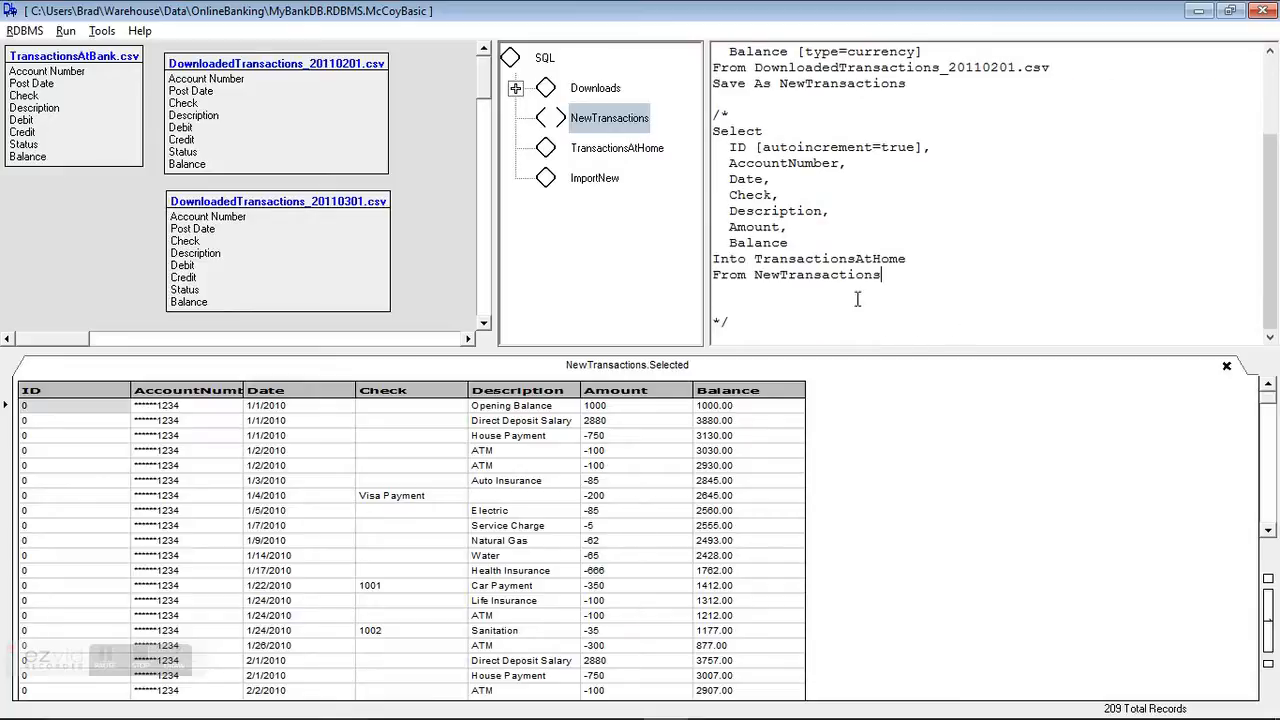
pyautogui.press('Delete')
pyautogui.press('Delete')
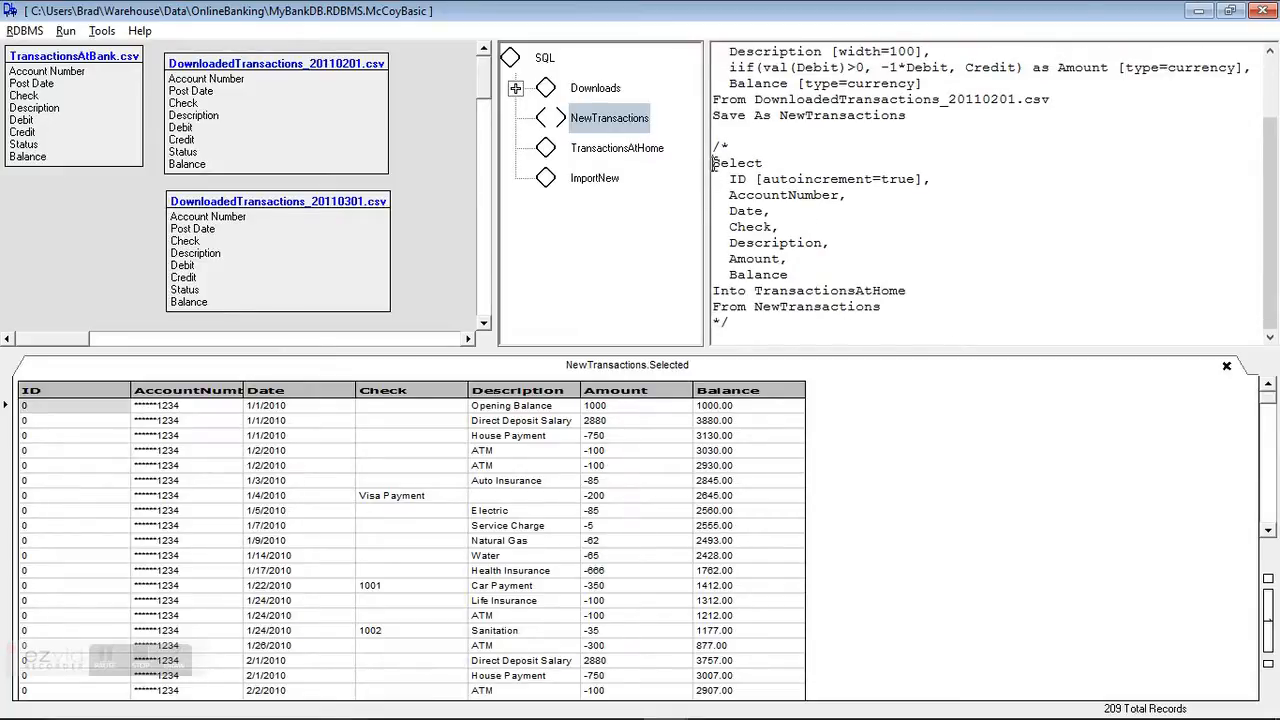
# Step: Execute the selected Select…Into TransactionsAtHome query from NewTransactions, then close its result pane
pyautogui.moveTo(713, 162); pyautogui.dragTo(903, 306)
pyautogui.click(65, 31)
pyautogui.click(72, 55)
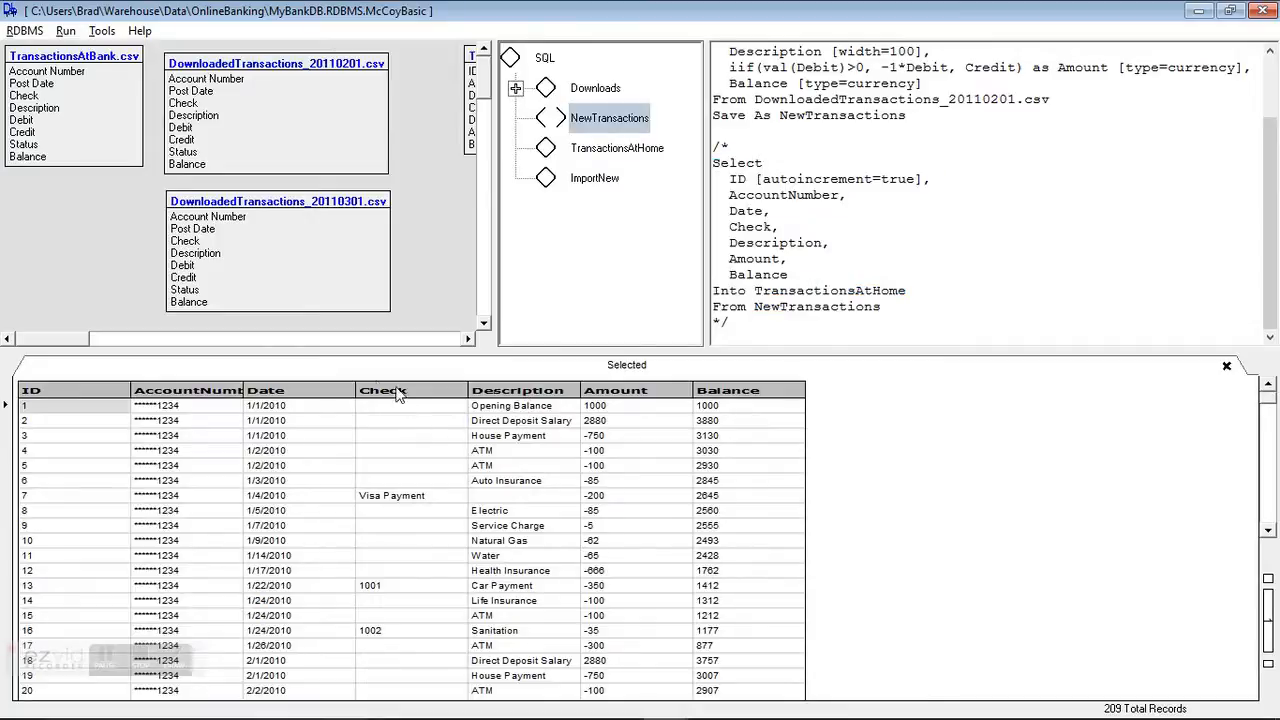
pyautogui.moveTo(65, 332); pyautogui.dragTo(60, 362)
pyautogui.click(1226, 366)
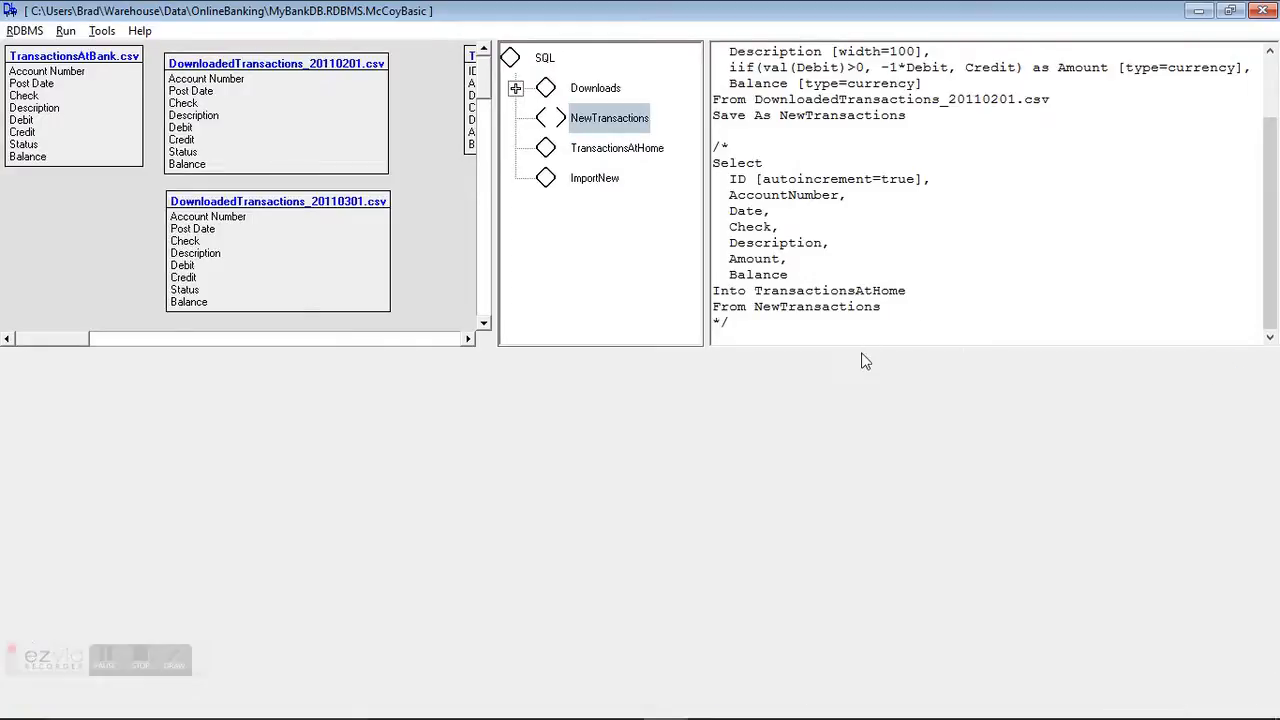
# Step: Write a TransactionsAtHome query: Select * From TransactionsAtHome Order By Date DESC, Amount
pyautogui.click(614, 150)
pyautogui.click(794, 84)
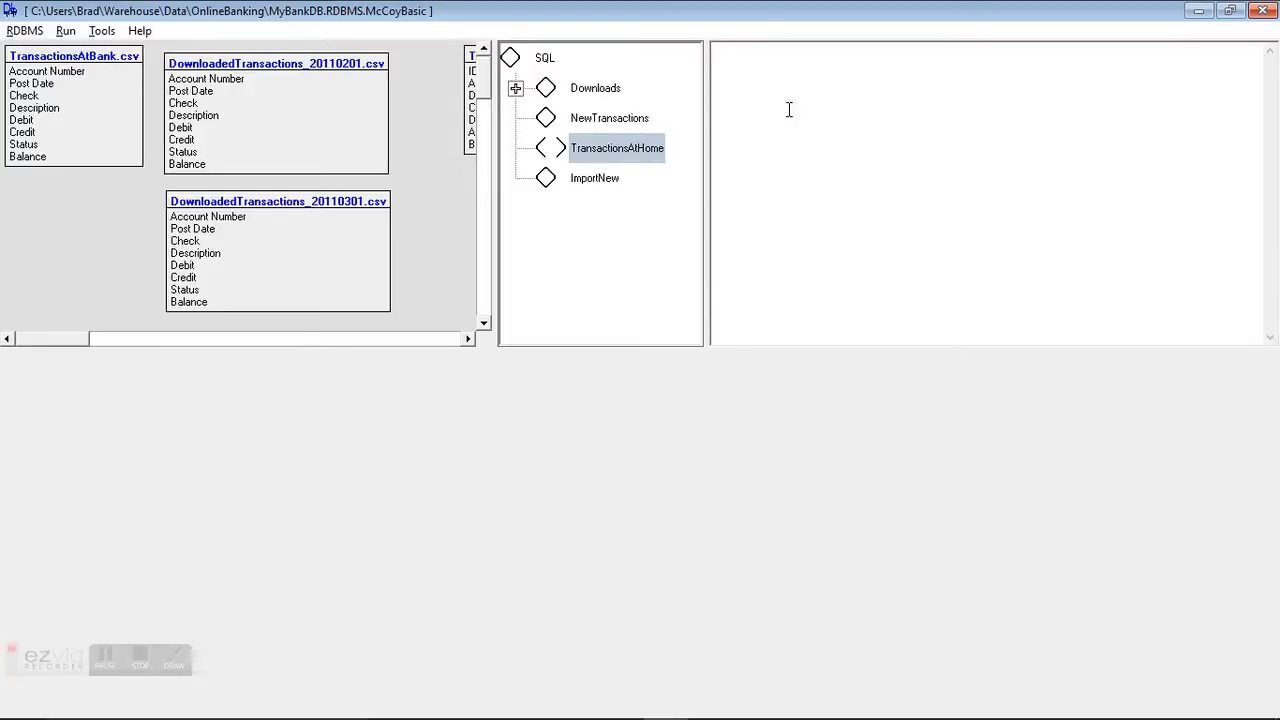
pyautogui.write('Select')
pyautogui.write('* From Tr')
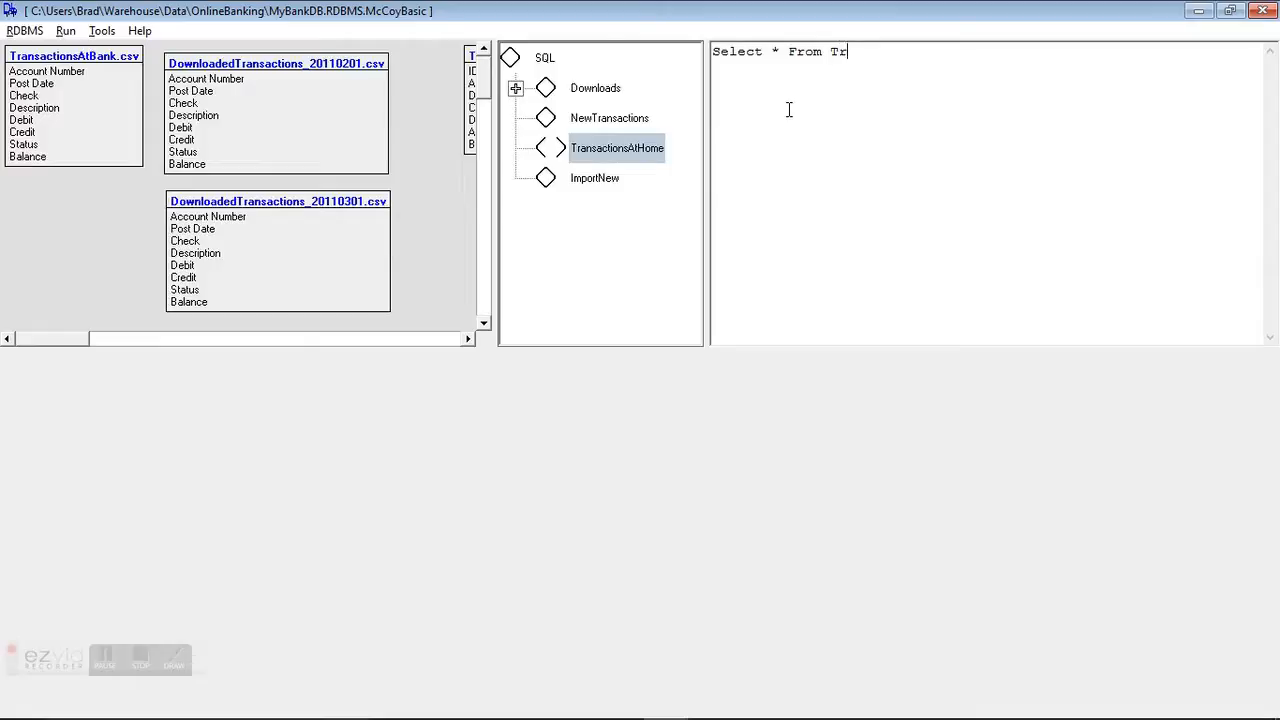
pyautogui.write('ansactionsA')
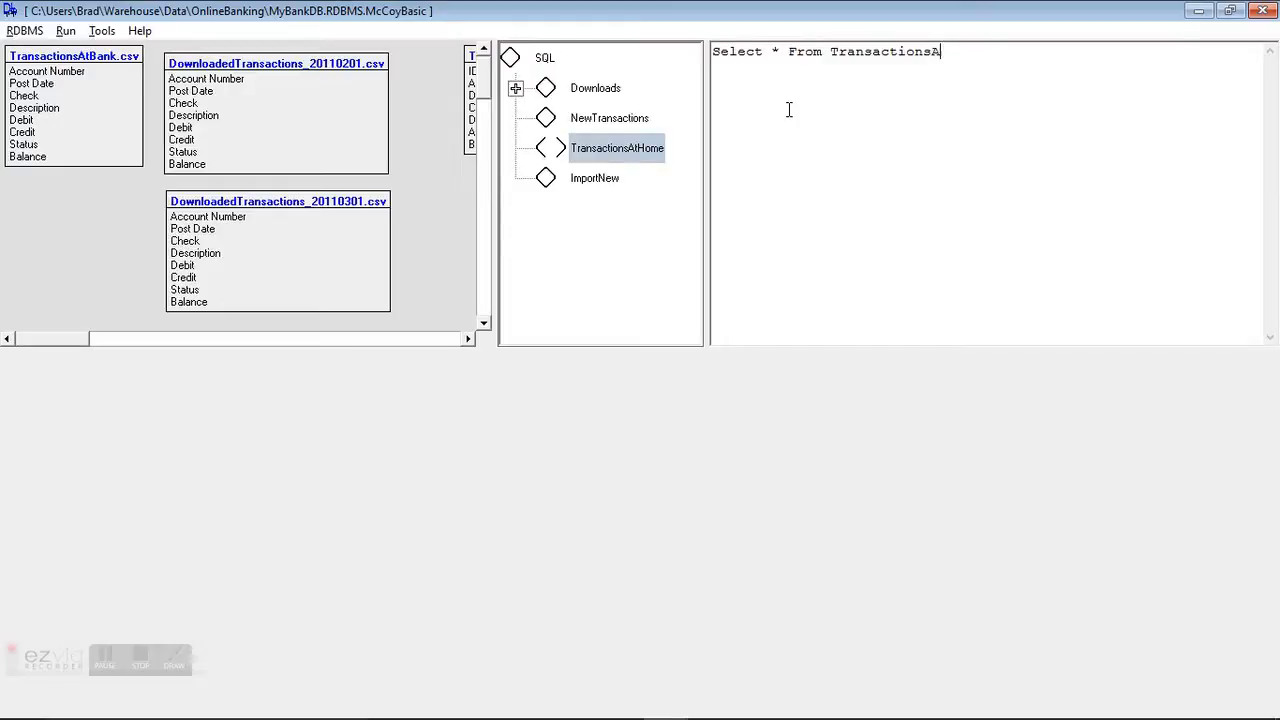
pyautogui.write('tHome')
pyautogui.press('Return')
pyautogui.write('Order By')
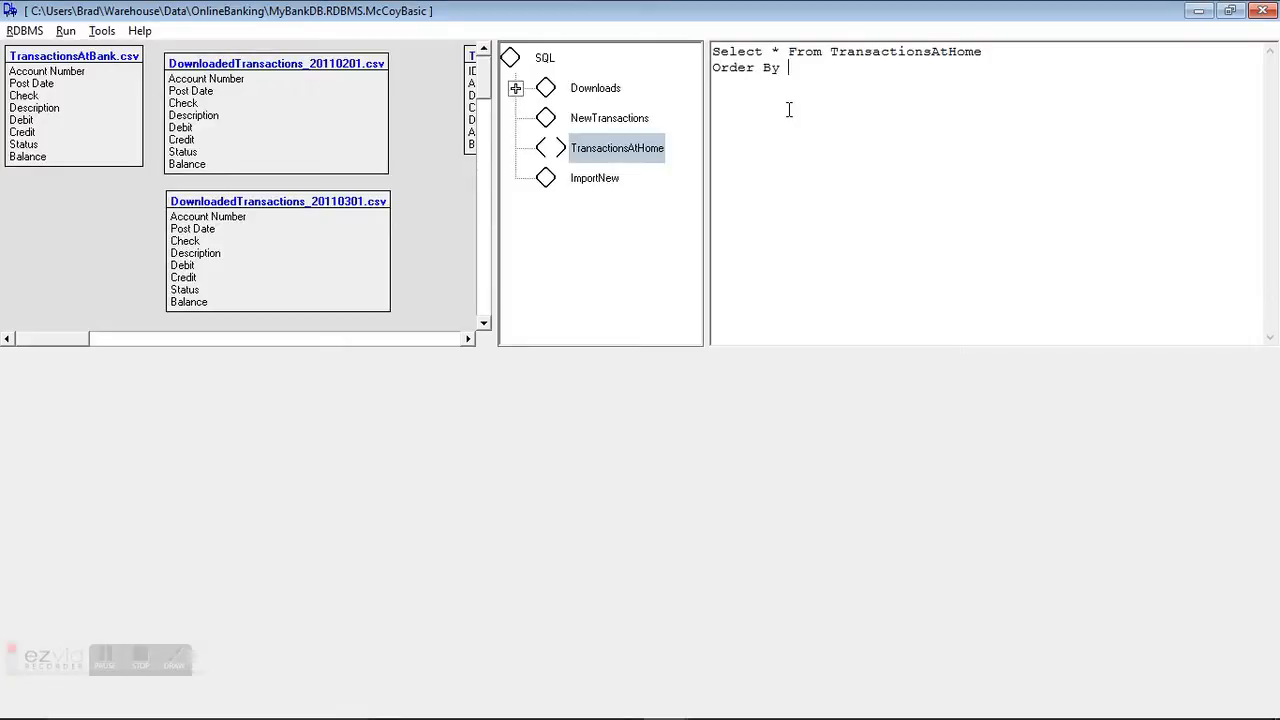
pyautogui.write(' Date DESC, Amount')
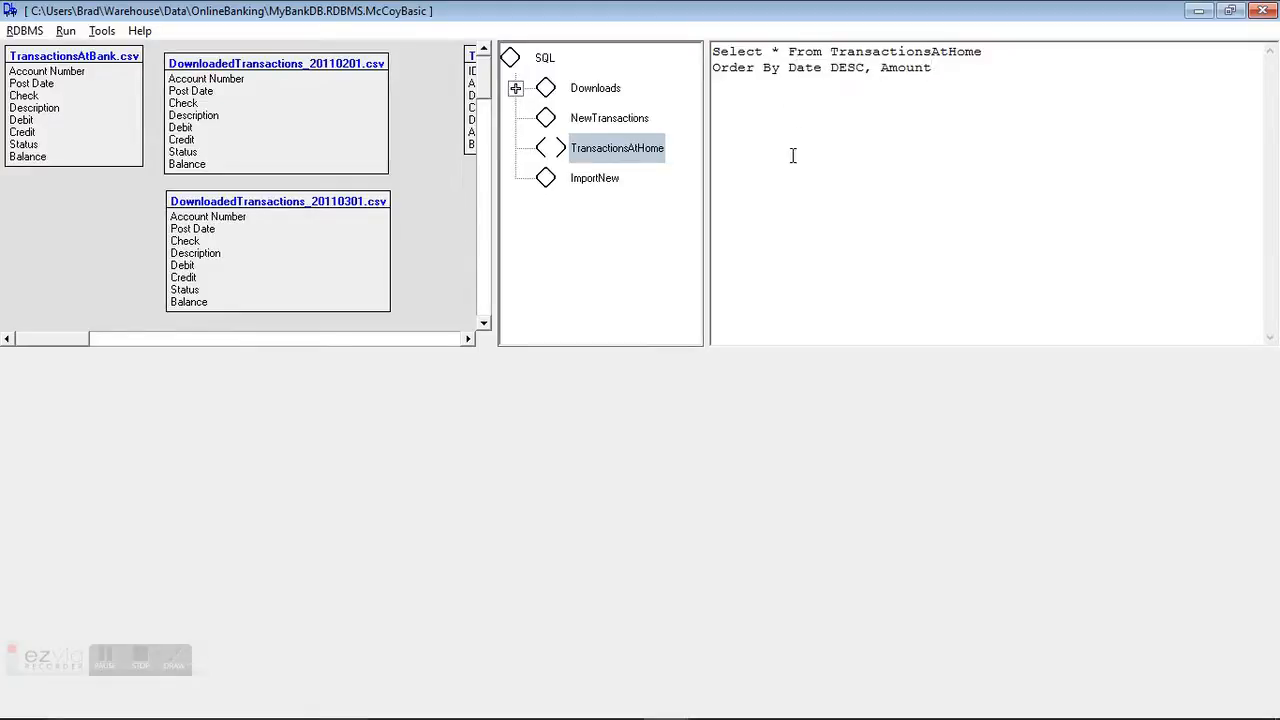
# Step: Execute the TransactionsAtHome query and close its results
pyautogui.rightClick(797, 158)
pyautogui.click(805, 167)
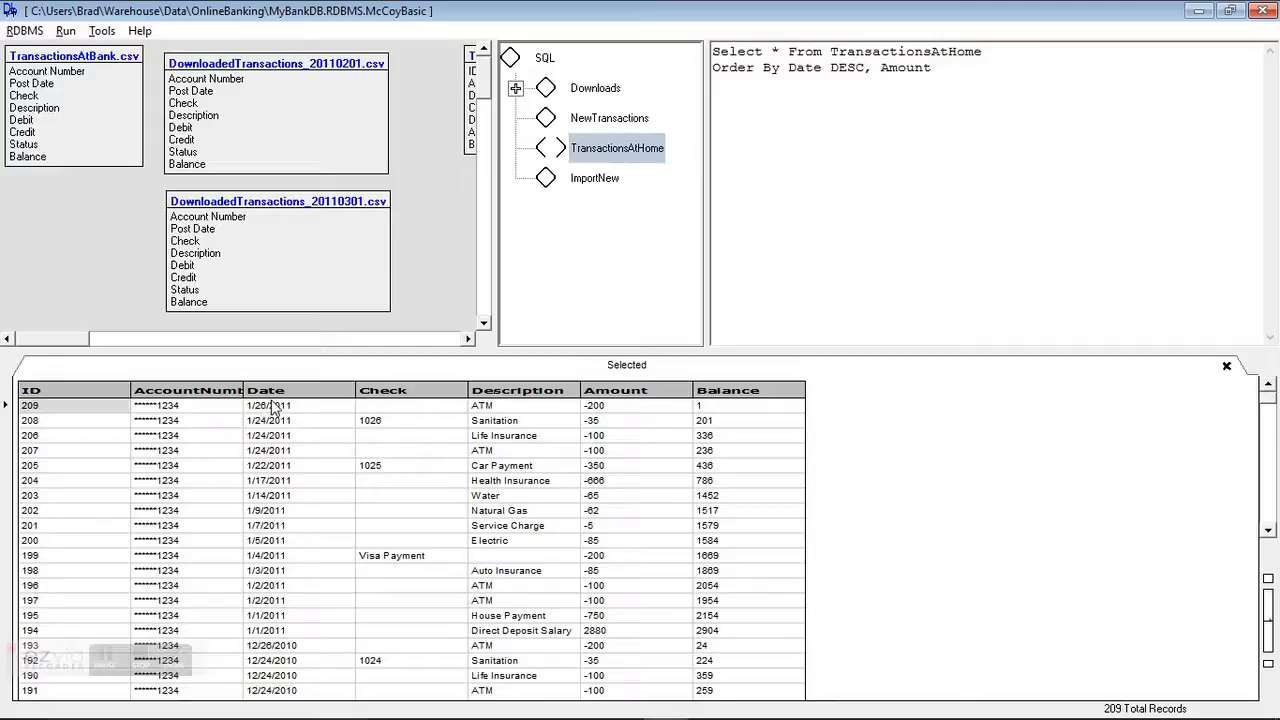
pyautogui.click(1226, 366)
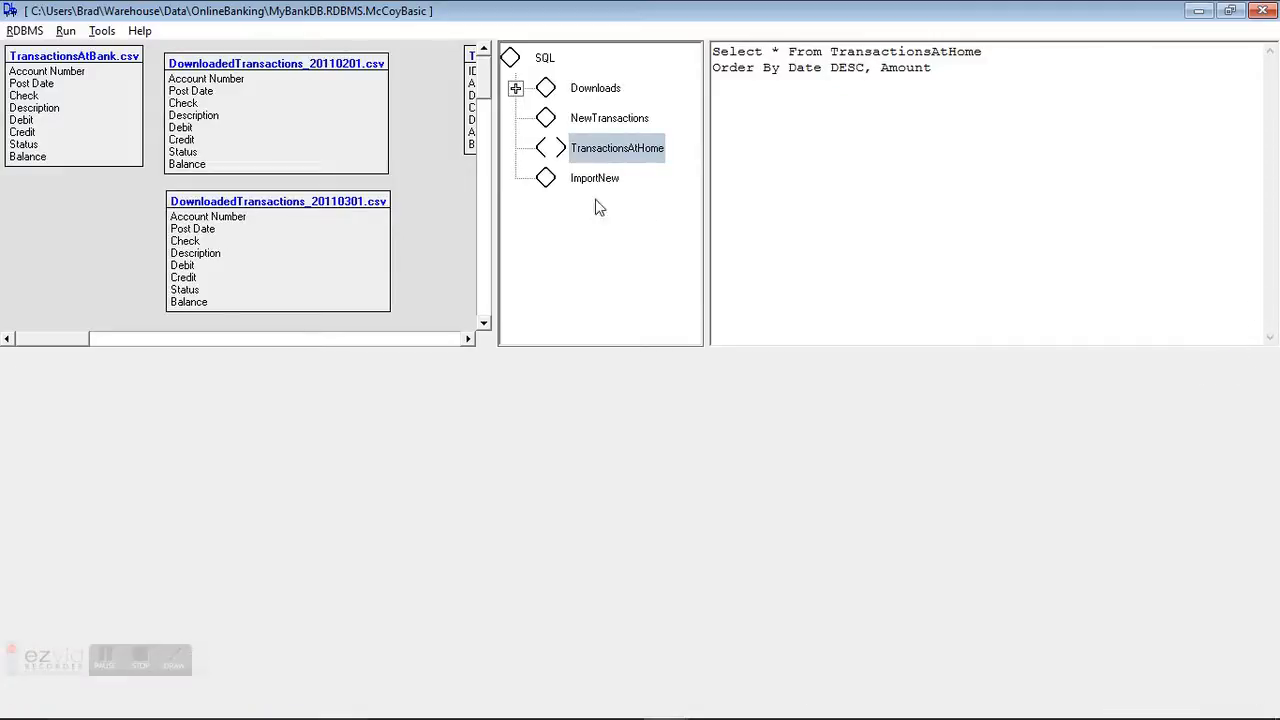
# Step: Copy the DownloadedTransactions_20110301.csv table name and paste it as the source file in the NewTransactions query
pyautogui.click(577, 178)
pyautogui.click(722, 90)
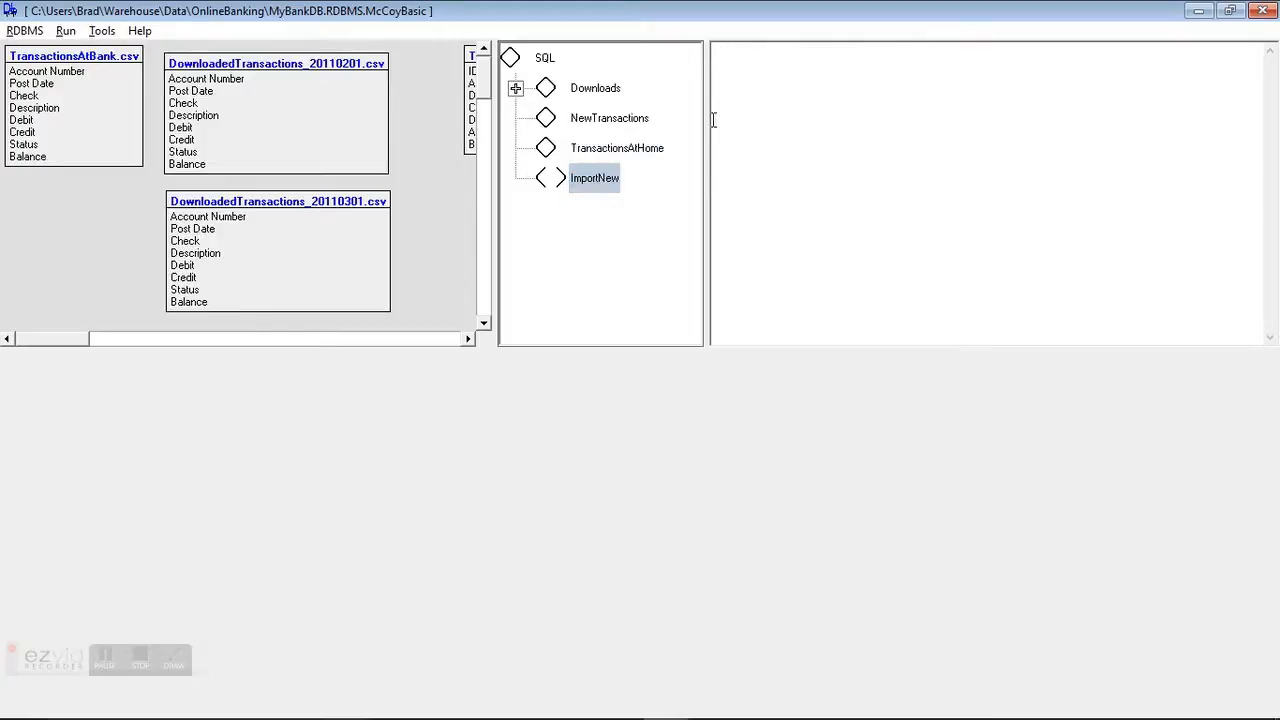
pyautogui.rightClick(268, 240)
pyautogui.click(300, 247)
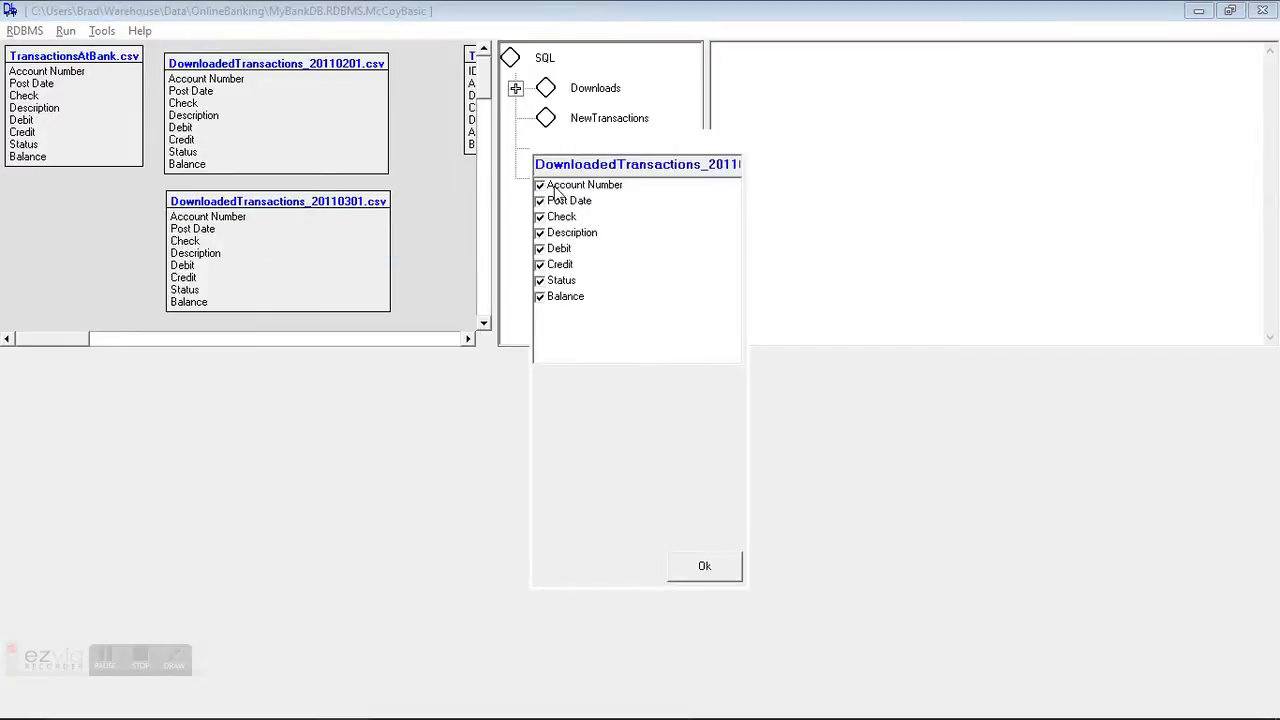
pyautogui.hotkey('shift', 'End')
pyautogui.hotkey('ctrl', 'c')
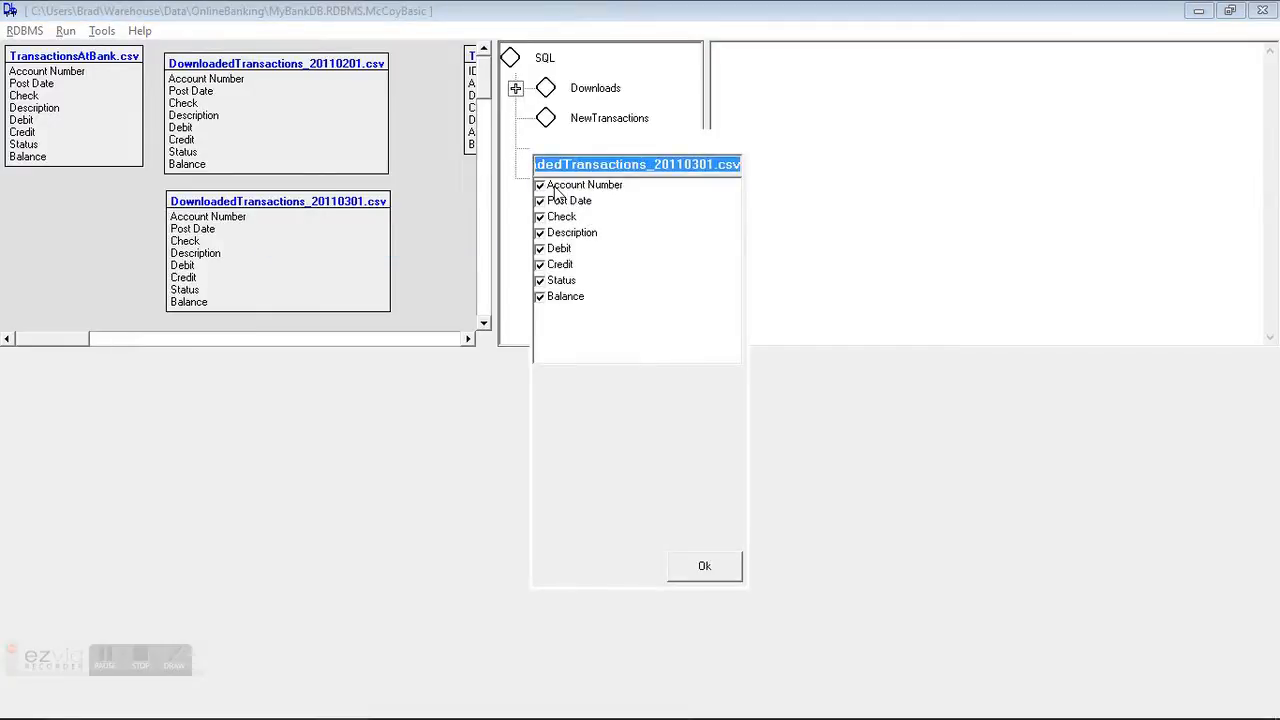
pyautogui.click(684, 572)
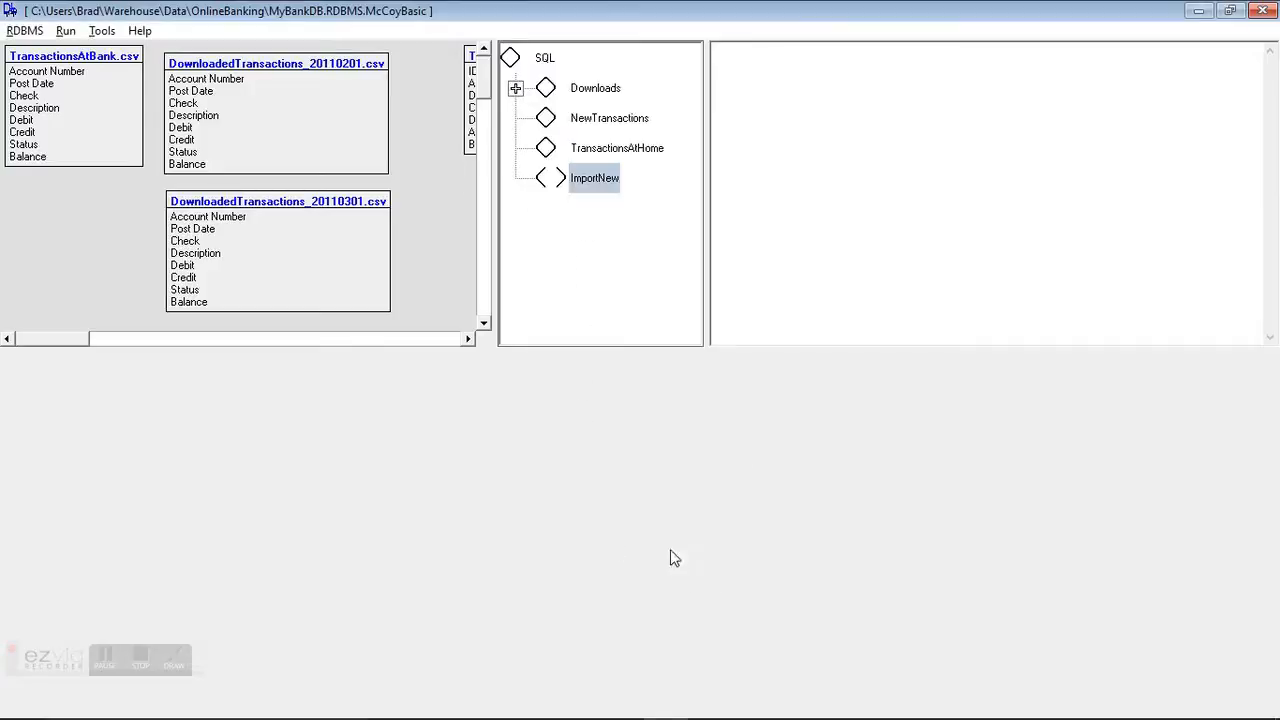
pyautogui.click(590, 119)
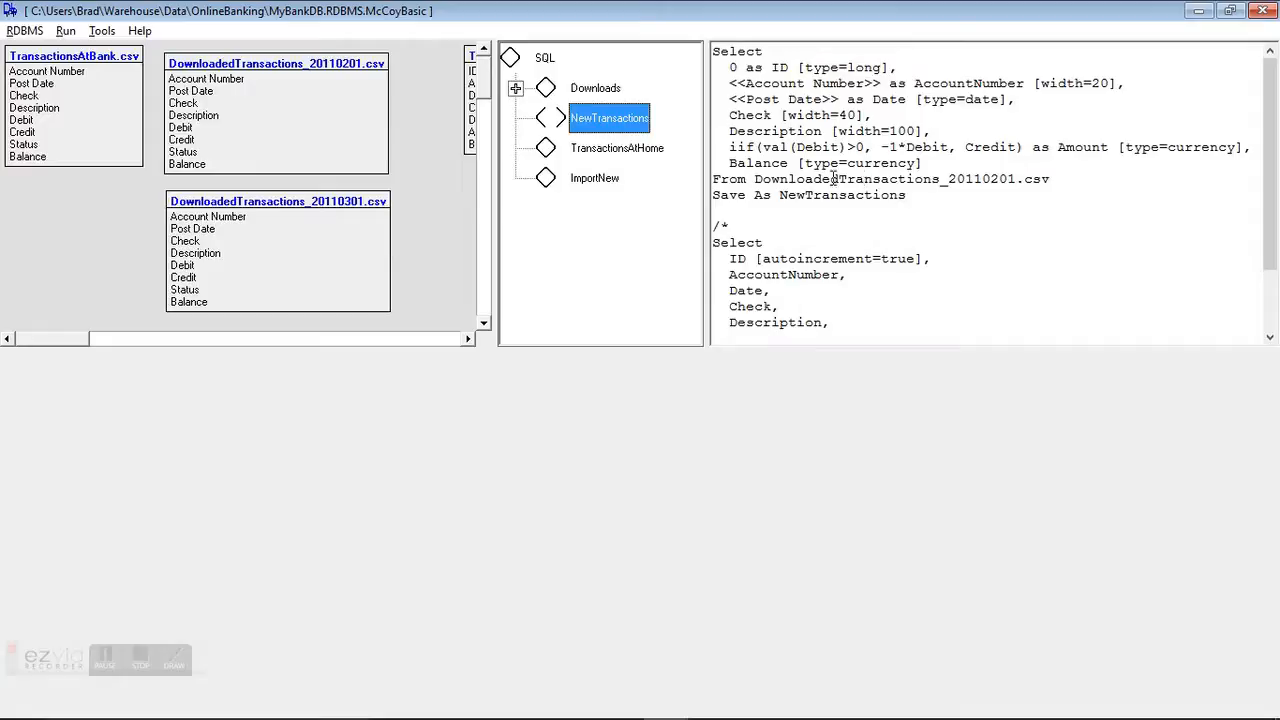
pyautogui.moveTo(754, 180); pyautogui.dragTo(1064, 180)
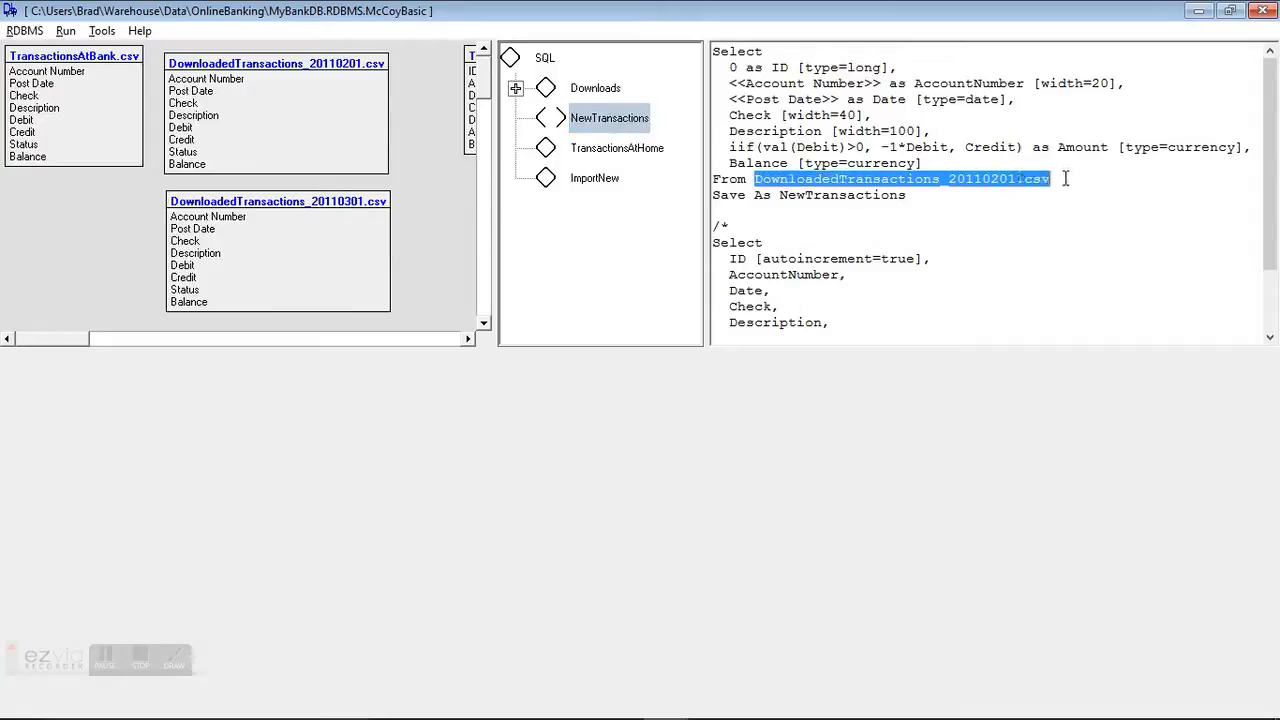
pyautogui.hotkey('ctrl', 'v')
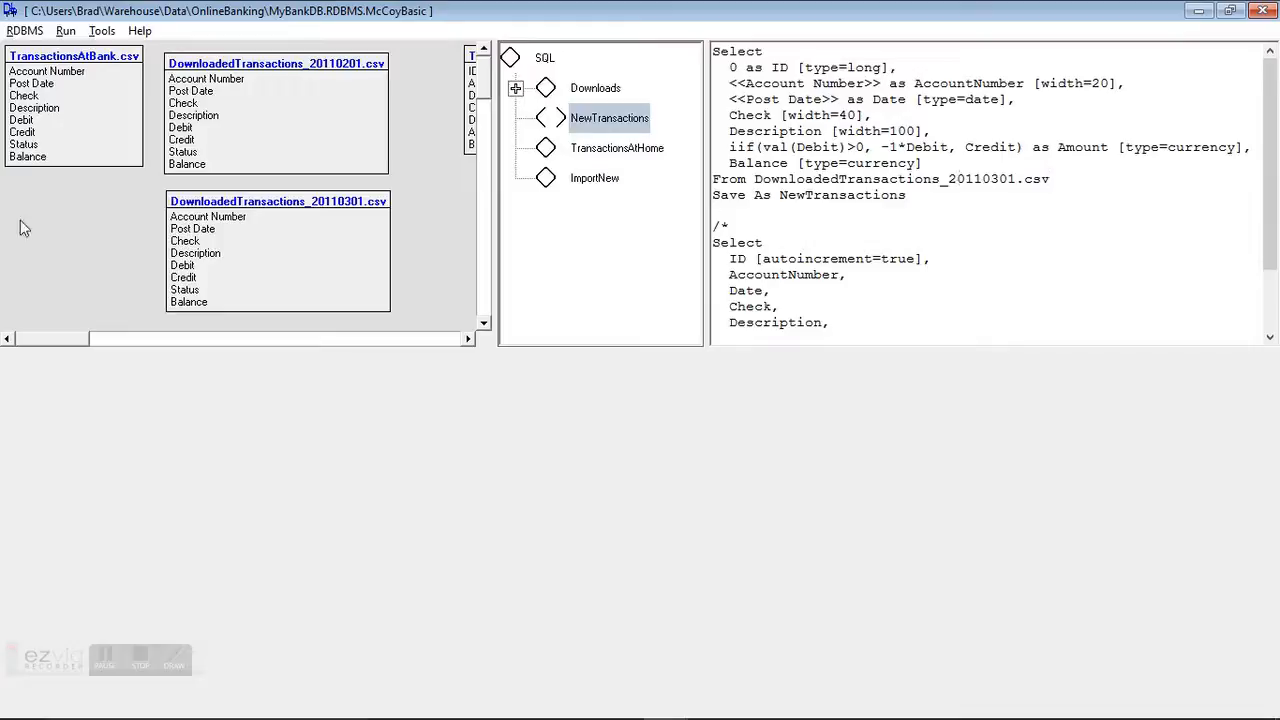
# Step: Execute the NewTransactions query, scroll through the imported rows, and close the results
pyautogui.click(729, 99)
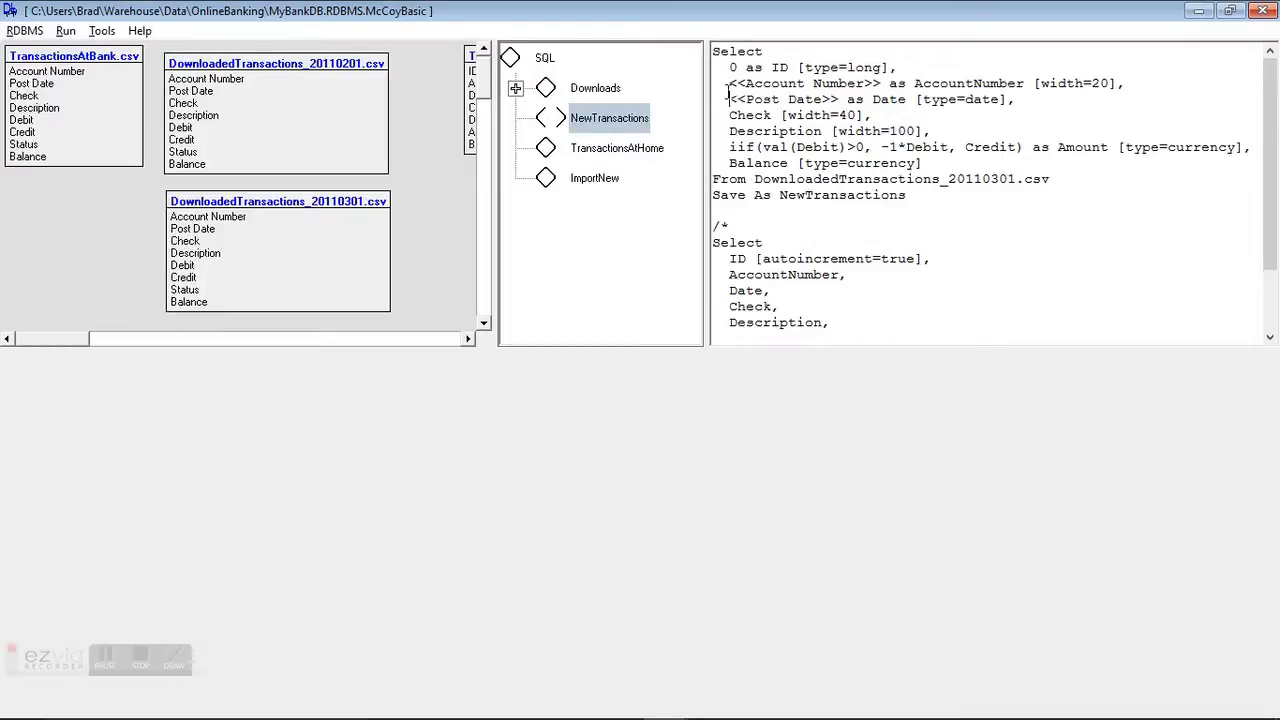
pyautogui.click(65, 31)
pyautogui.click(92, 55)
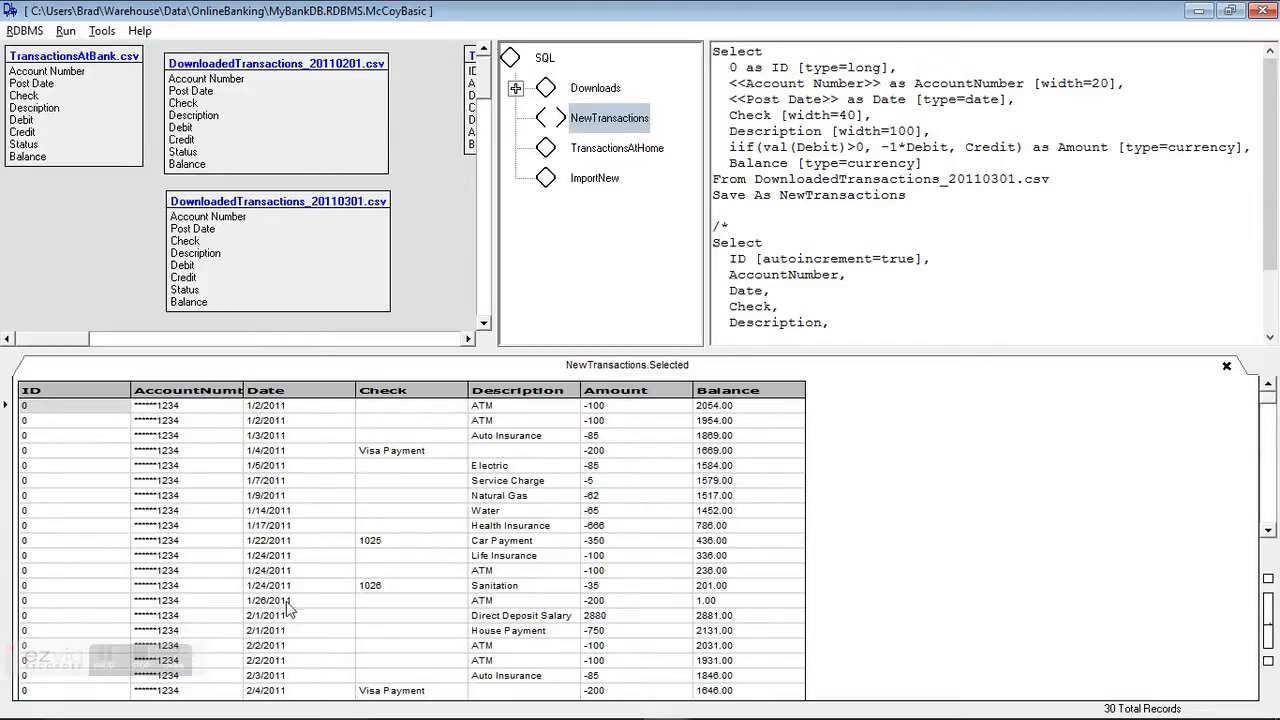
pyautogui.moveTo(1269, 398); pyautogui.dragTo(1273, 524)
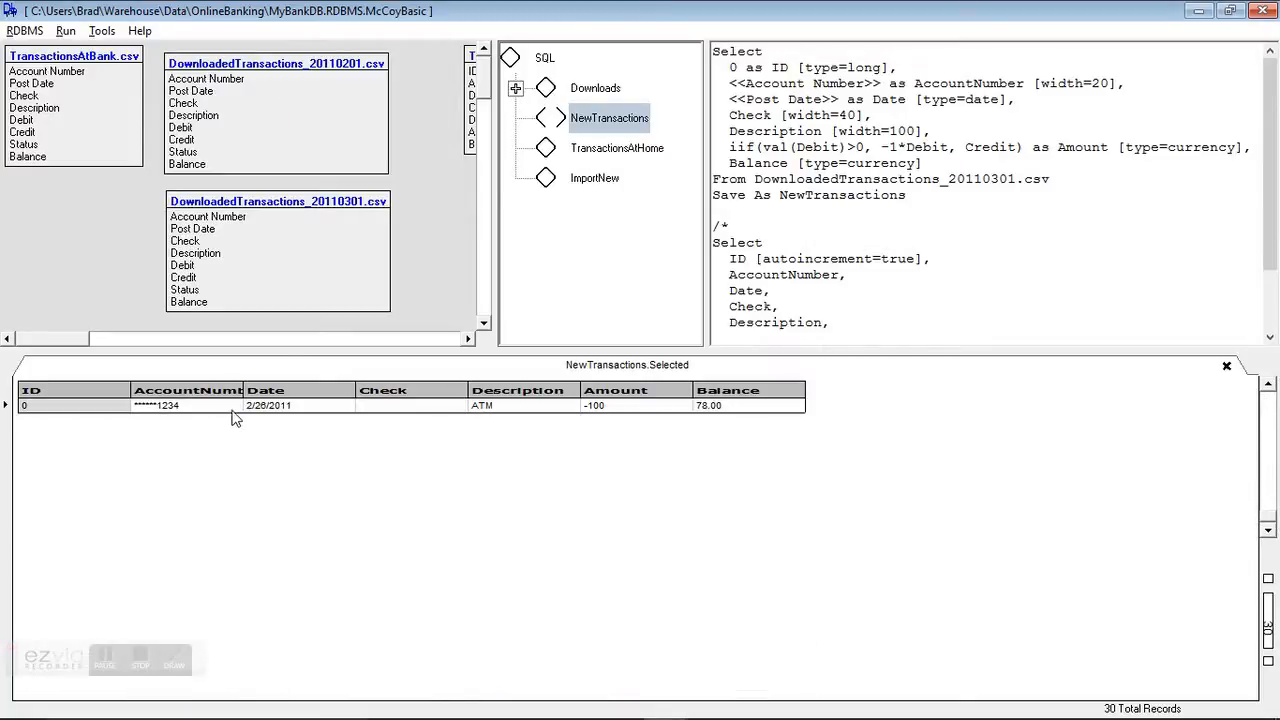
pyautogui.click(1267, 386)
pyautogui.click(1267, 386)
pyautogui.click(1267, 386)
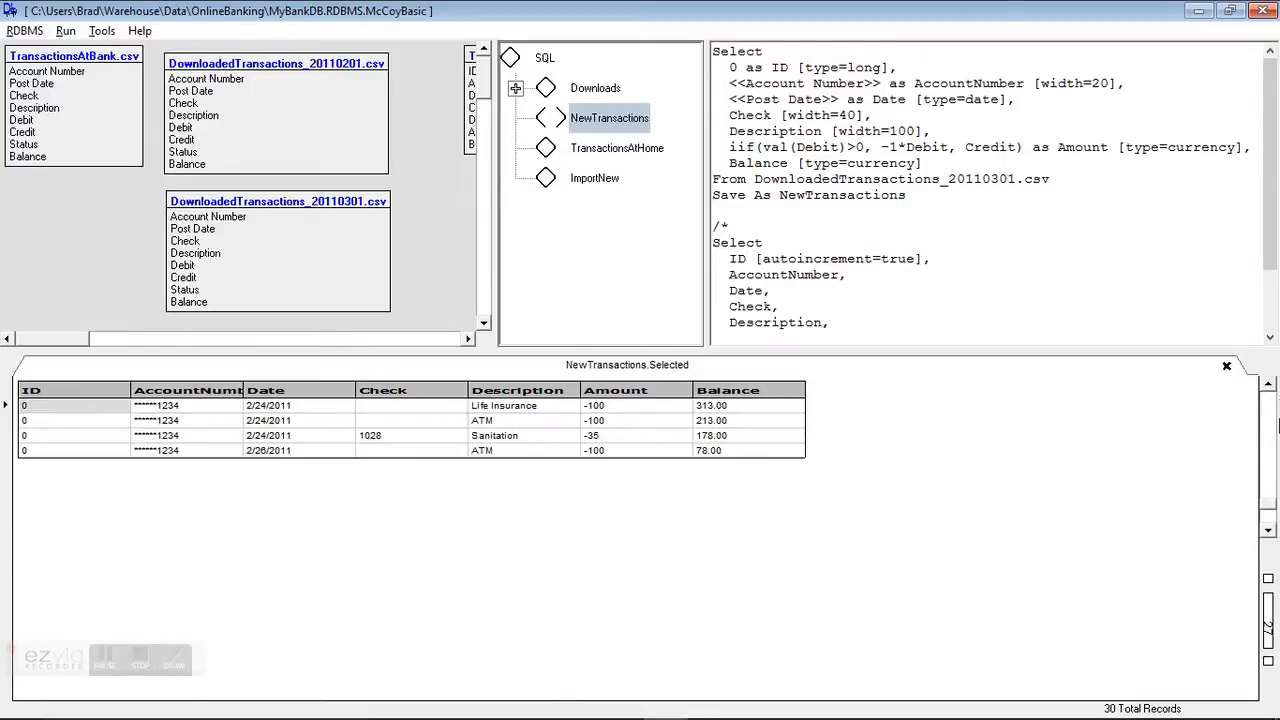
pyautogui.click(1227, 367)
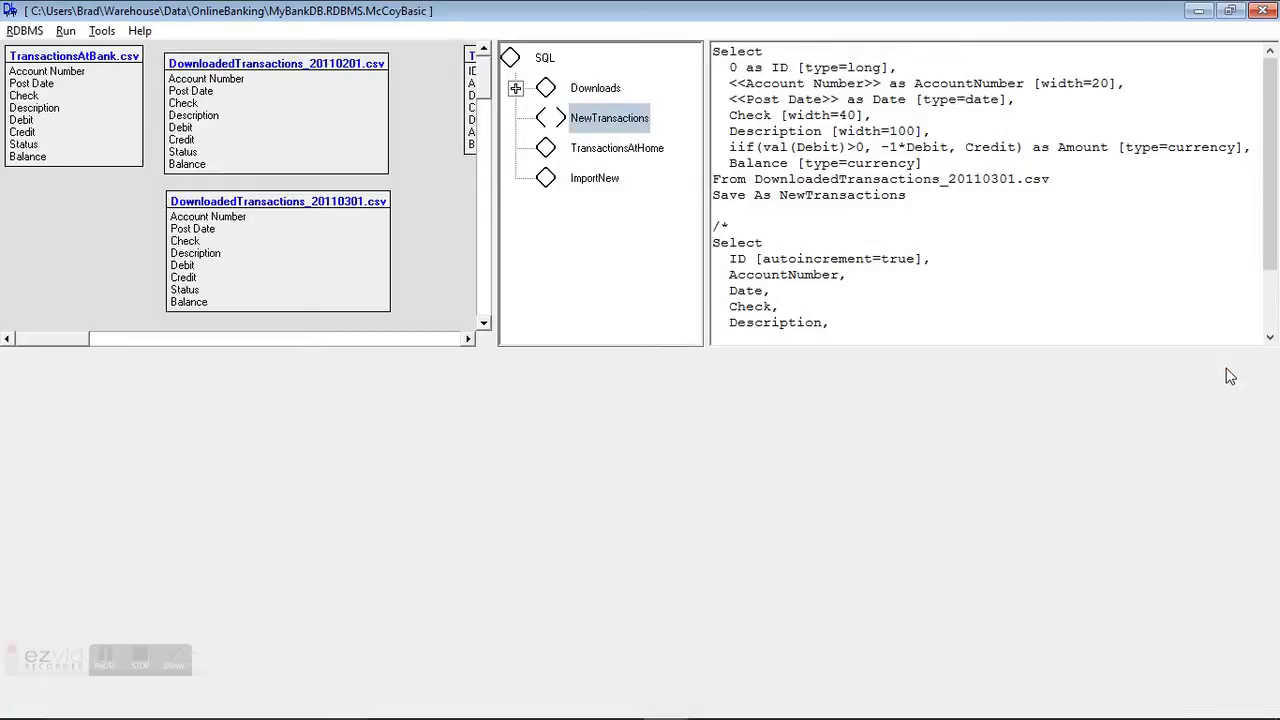
# Step: Start the ImportNew query with Select * From NewTransactions
pyautogui.click(558, 184)
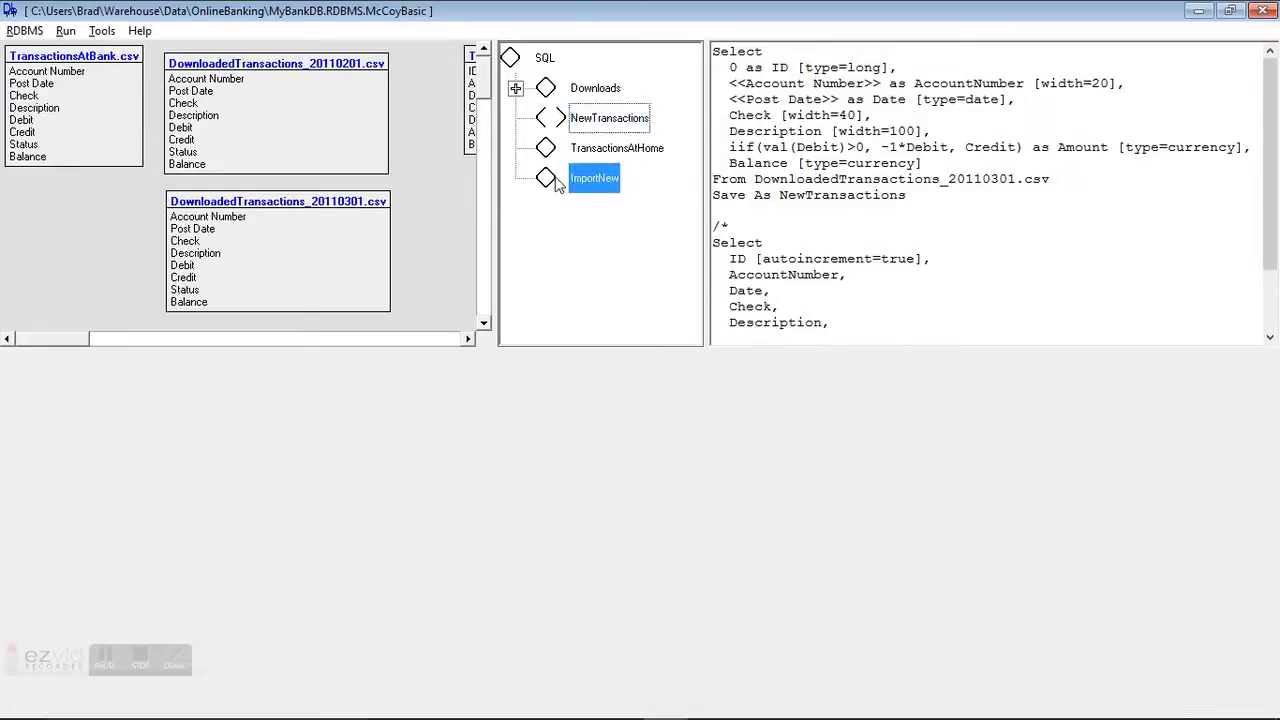
pyautogui.click(747, 80)
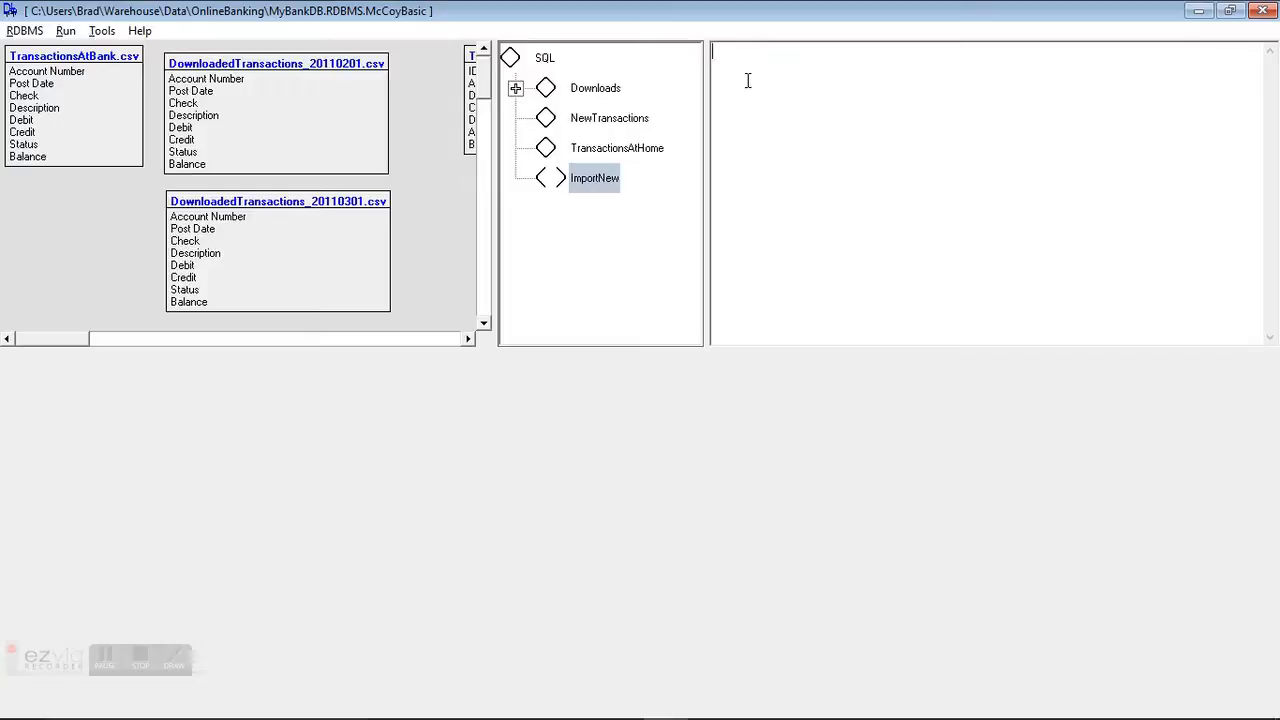
pyautogui.write('select *')
pyautogui.press('Return')
pyautogui.write('From NeweTr')
pyautogui.press('BackSpace')
pyautogui.press('BackSpace')
pyautogui.press('BackSpace')
pyautogui.write('Transactions')
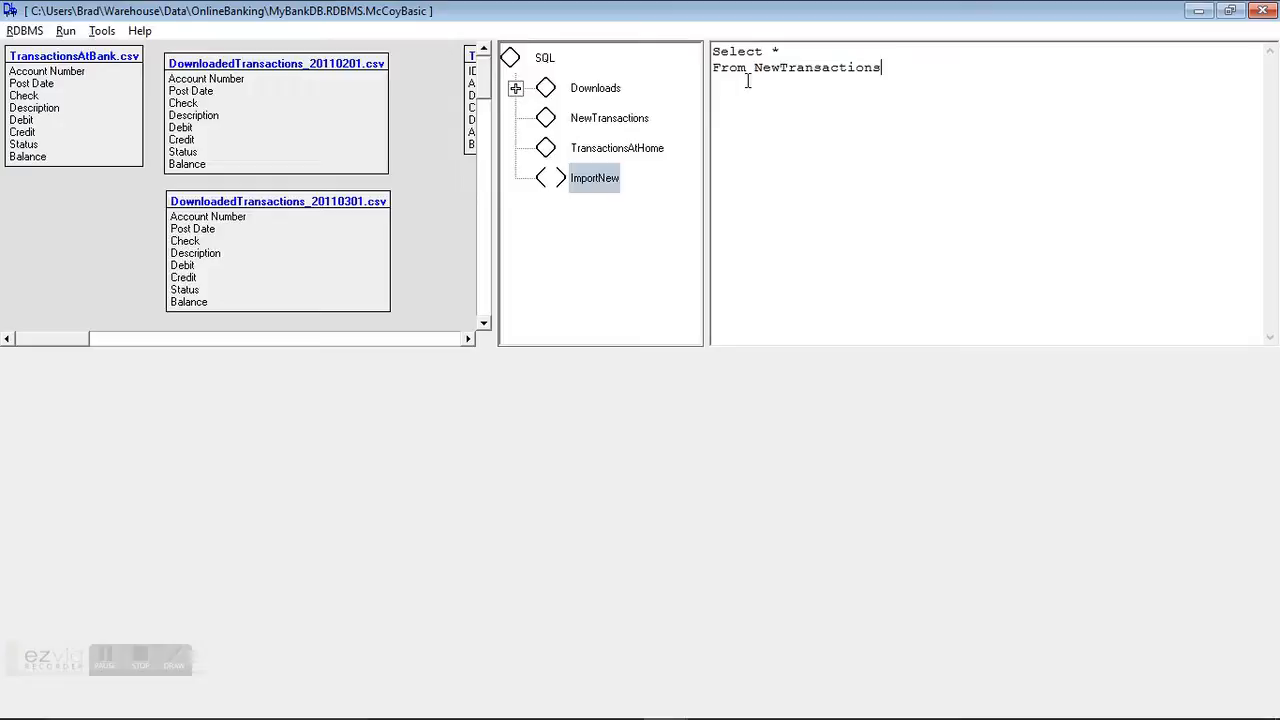
pyautogui.write(' [')
# Step: Add the [FriendlyFire=false] option after NewTransactions, followed by a comma
pyautogui.write('FriendlyFire=fl')
pyautogui.press('BackSpace')
pyautogui.write('alse')
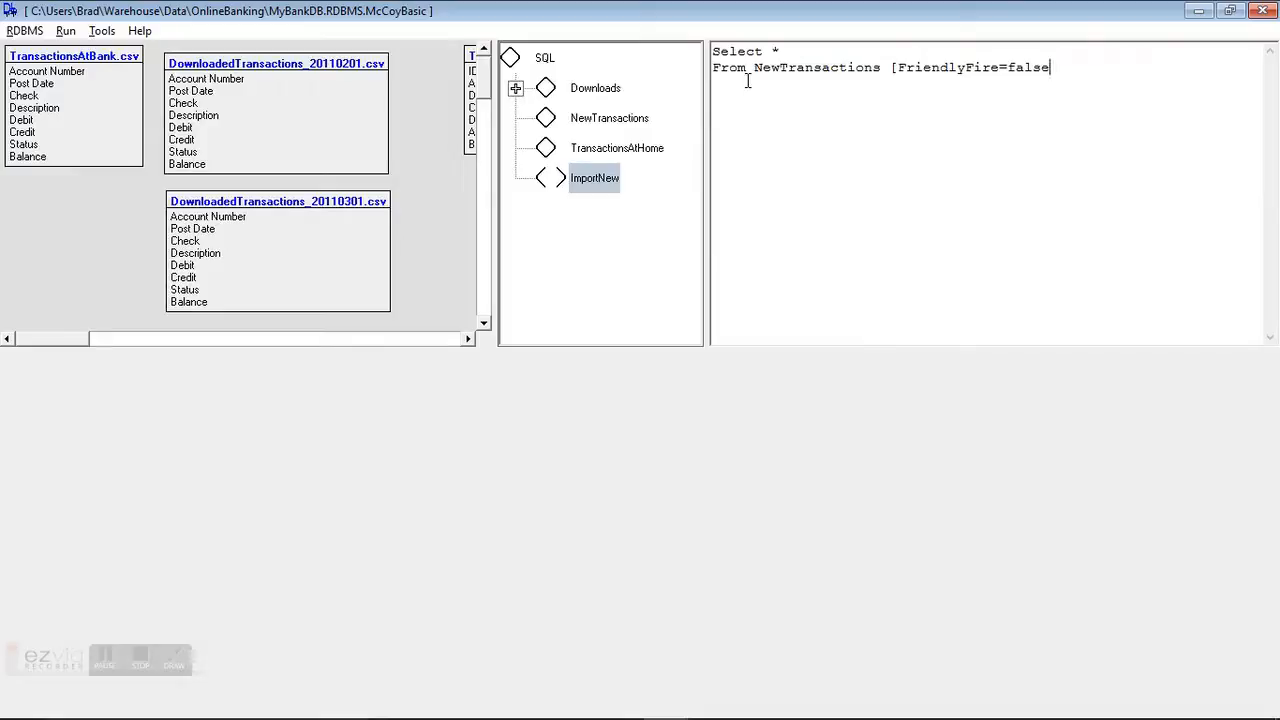
pyautogui.write('],')
# Step: Reformat the query so Select, *, From and NewTransactions sit on separate indented lines
pyautogui.click(754, 68)
pyautogui.press('Return')
pyautogui.click(770, 51)
pyautogui.press('Return')
pyautogui.press('Down')
pyautogui.press('Down')
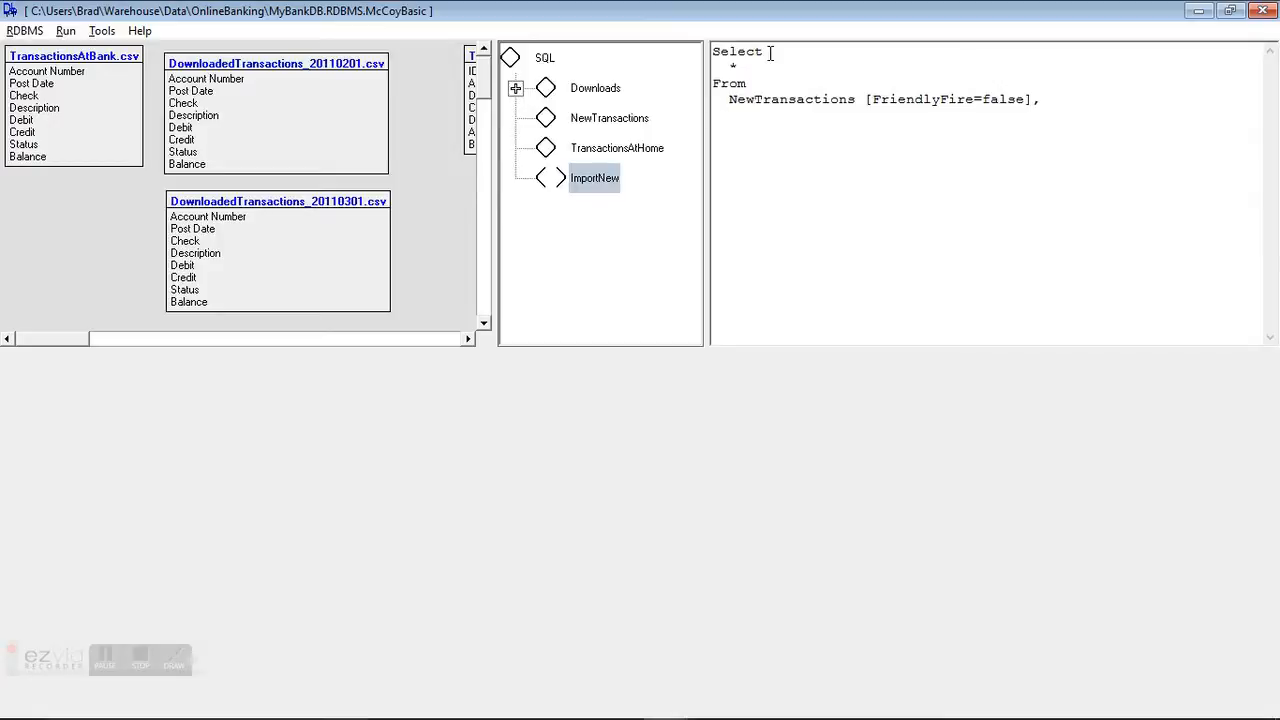
# Step: Add TransactionsAtHome as a second table in the From list
pyautogui.write('TransactionsAtHOm')
pyautogui.press('BackSpace')
pyautogui.press('BackSpace')
pyautogui.write('ome')
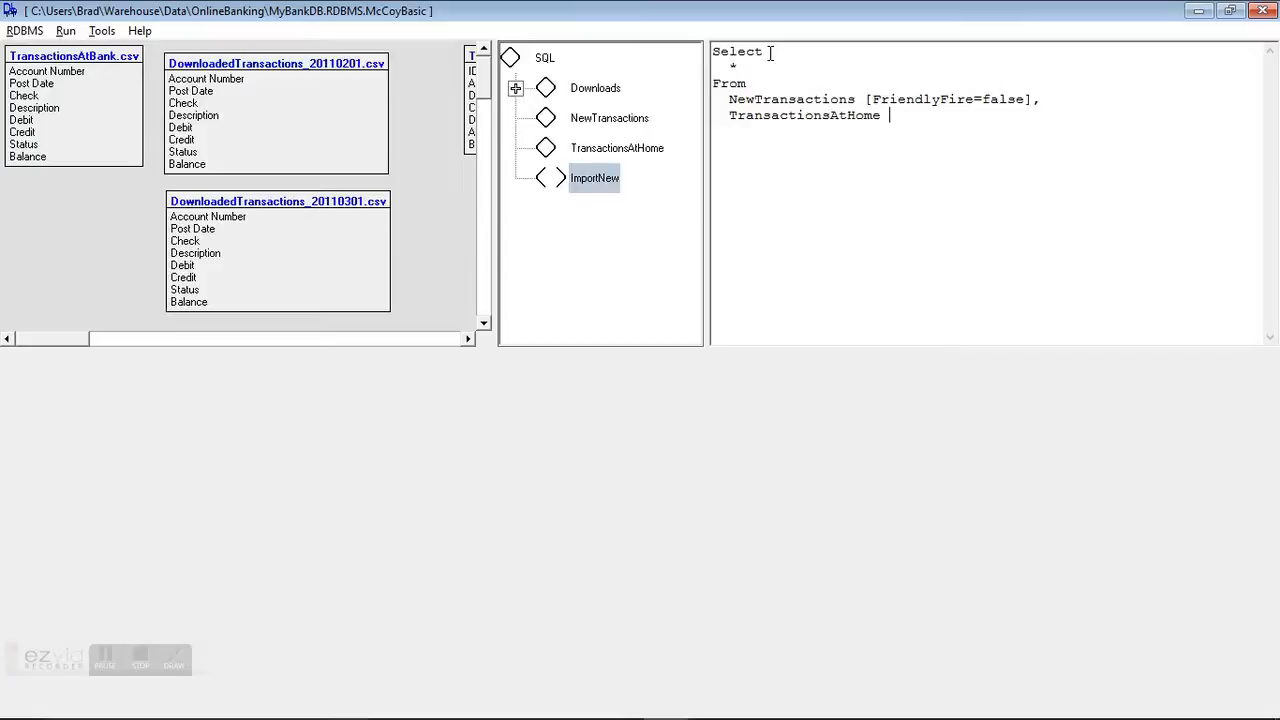
pyautogui.write(' [priorit')
# Step: Give TransactionsAtHome the options [priority=0, bullets=1] followed by a comma
pyautogui.press('BackSpace')
pyautogui.press('BackSpace')
pyautogui.write('ity=0,')
pyautogui.write('bull')
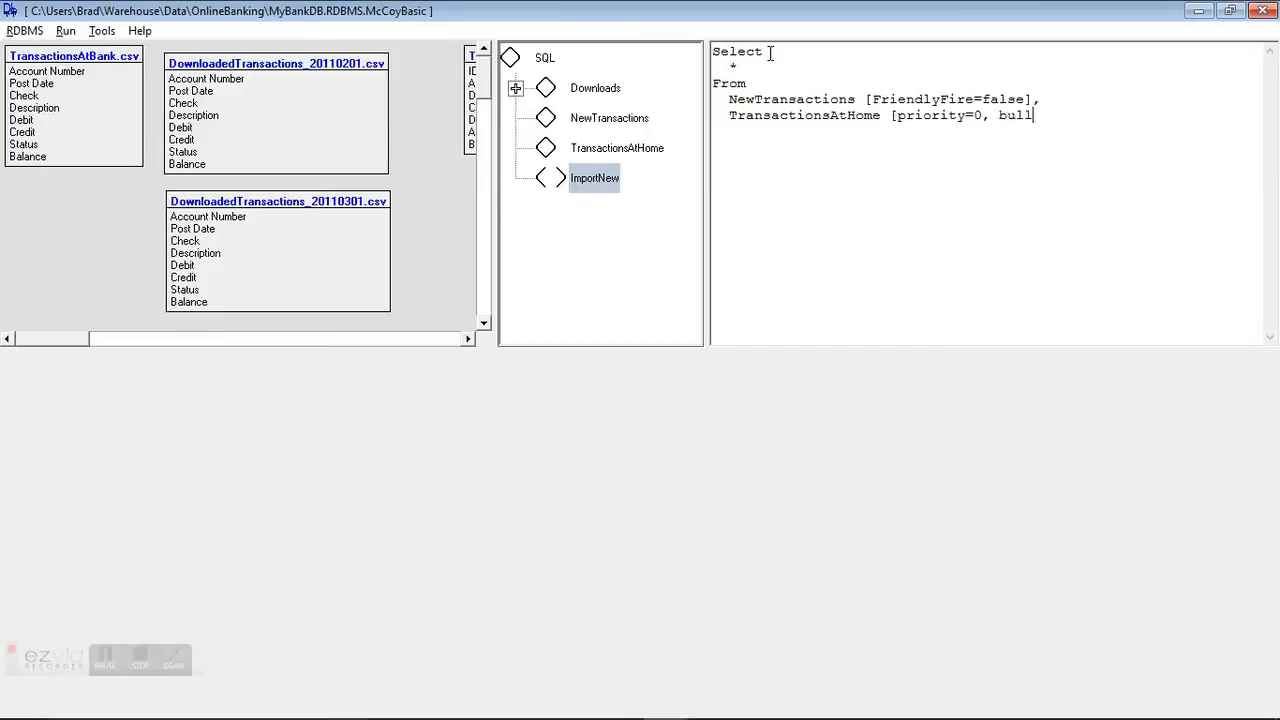
pyautogui.write('ets=')
pyautogui.write('1')
pyautogui.write('],')
# Step: Add a Dedupe On Date, Amount clause at the end of the query
pyautogui.write('Dedupe')
pyautogui.write(' On Date')
pyautogui.write(', Amount')
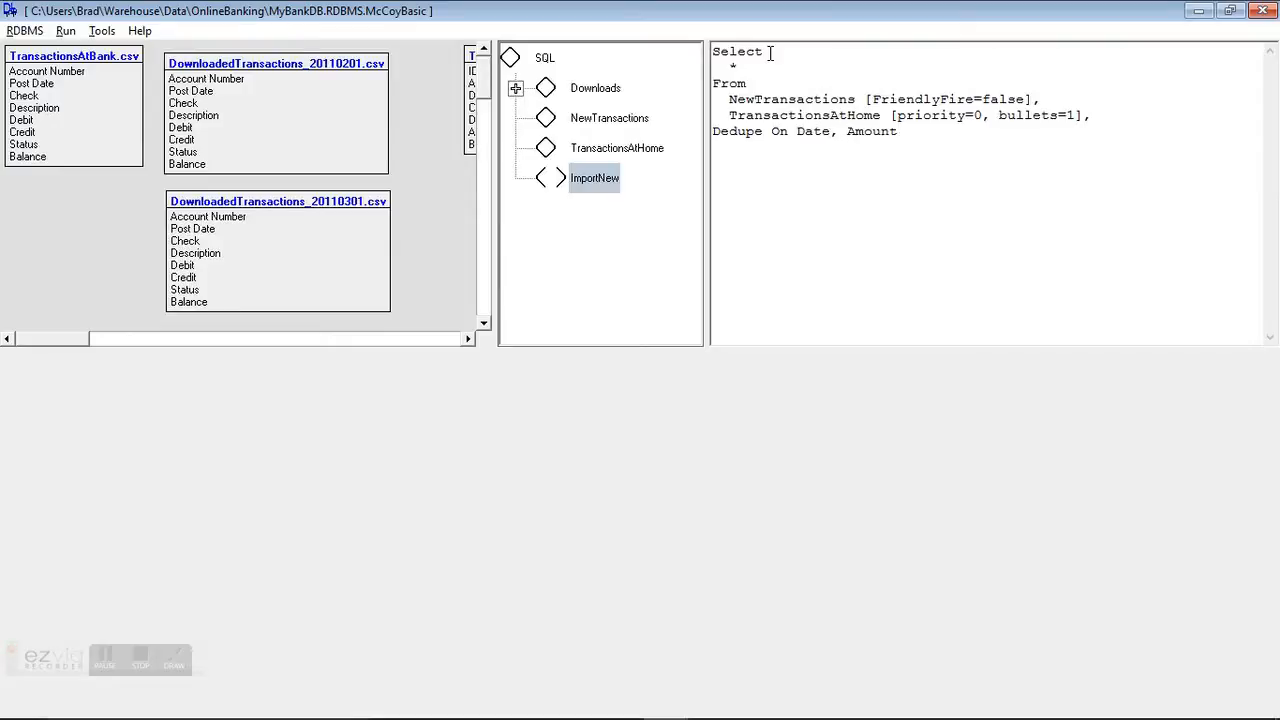
pyautogui.press('Return')
# Step: Execute the ImportNew query and review the Uniques, Matches and Suppression result tabs
pyautogui.click(65, 31)
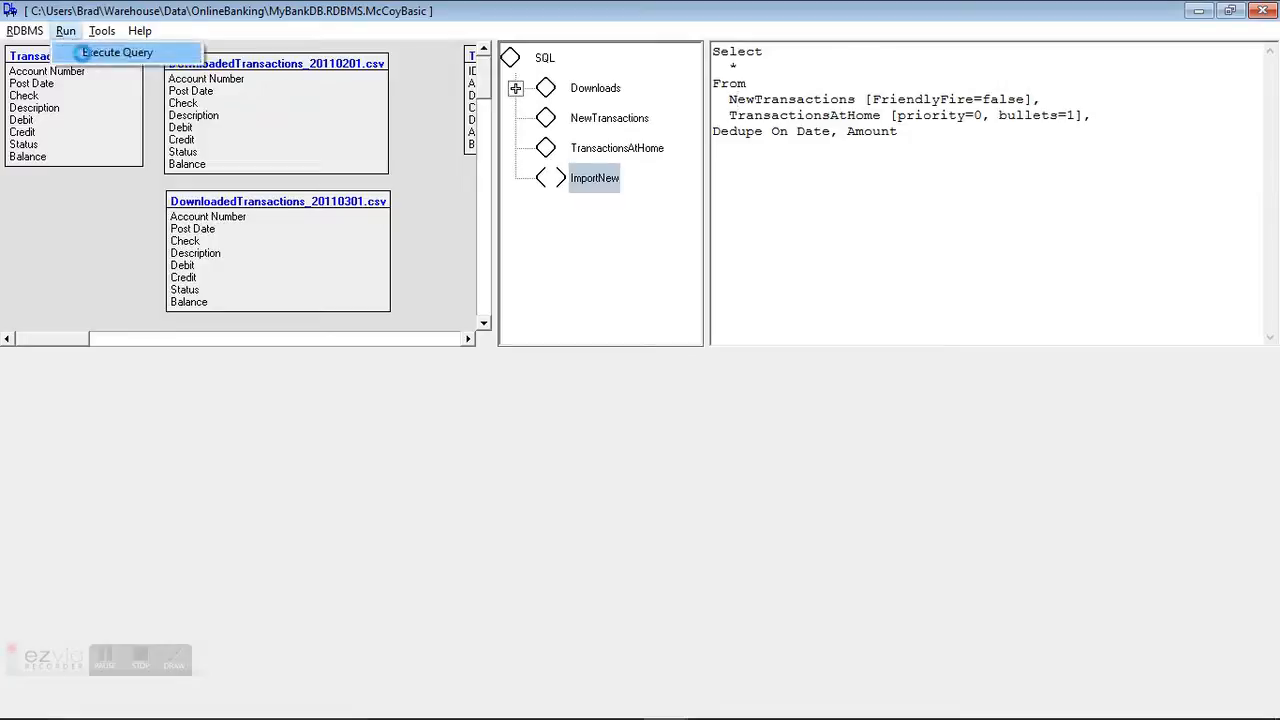
pyautogui.click(82, 53)
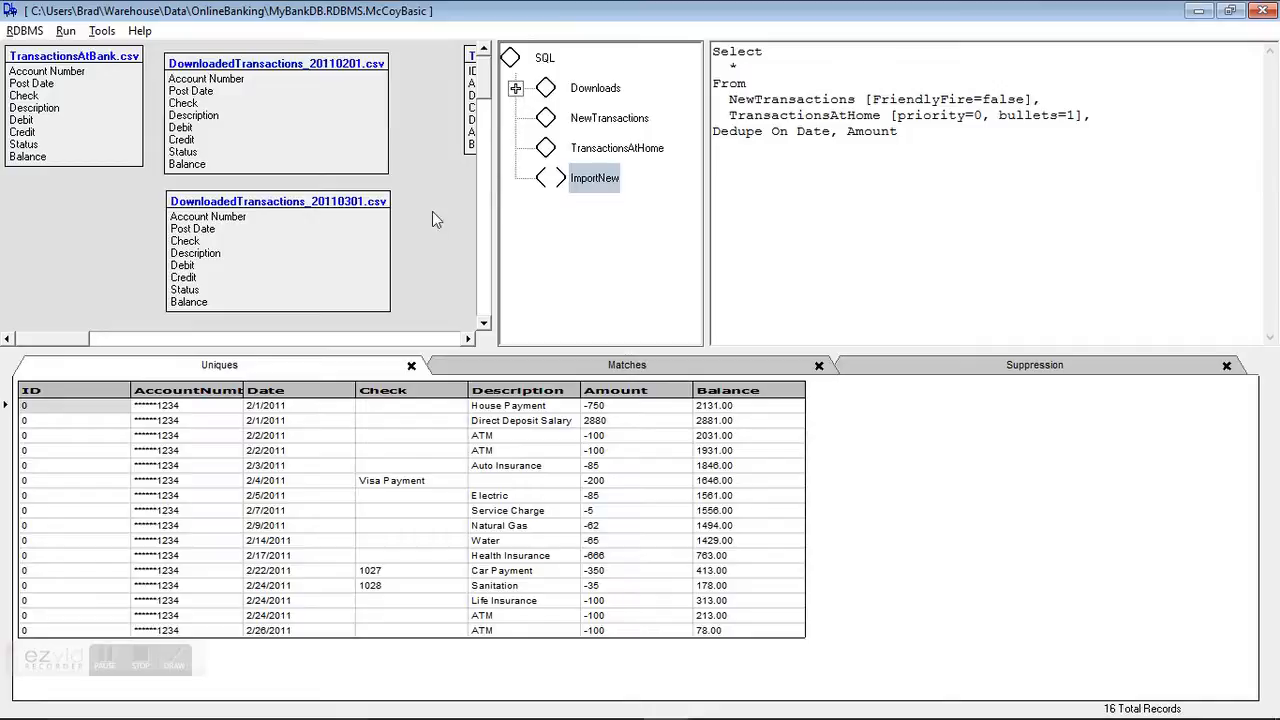
pyautogui.click(505, 370)
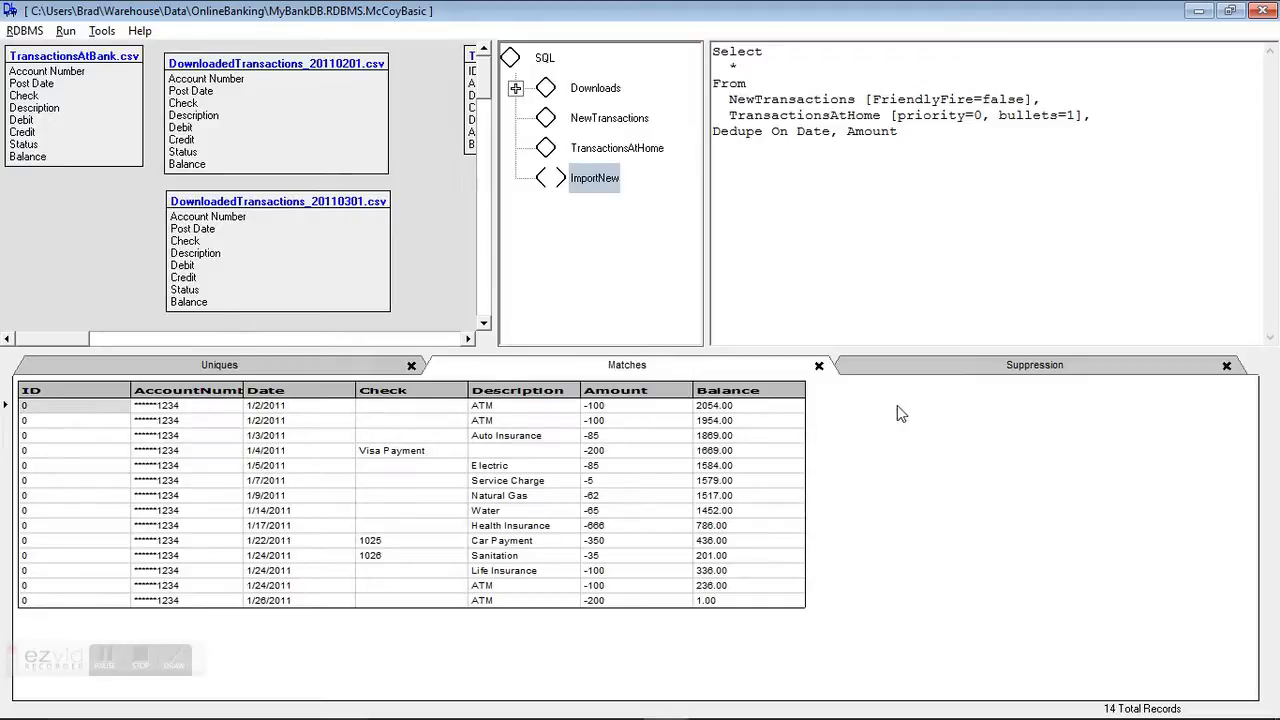
pyautogui.click(908, 369)
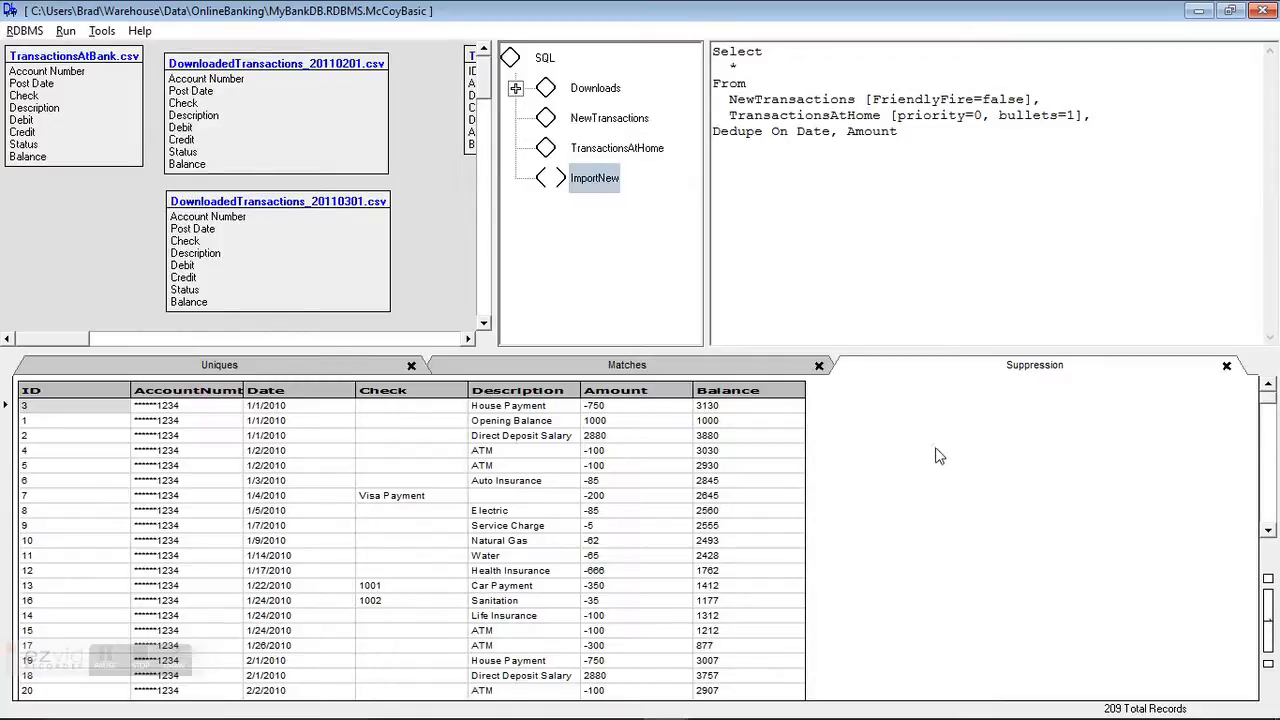
# Step: Remove all result tabs and insert a blank line above the query
pyautogui.rightClick(921, 472)
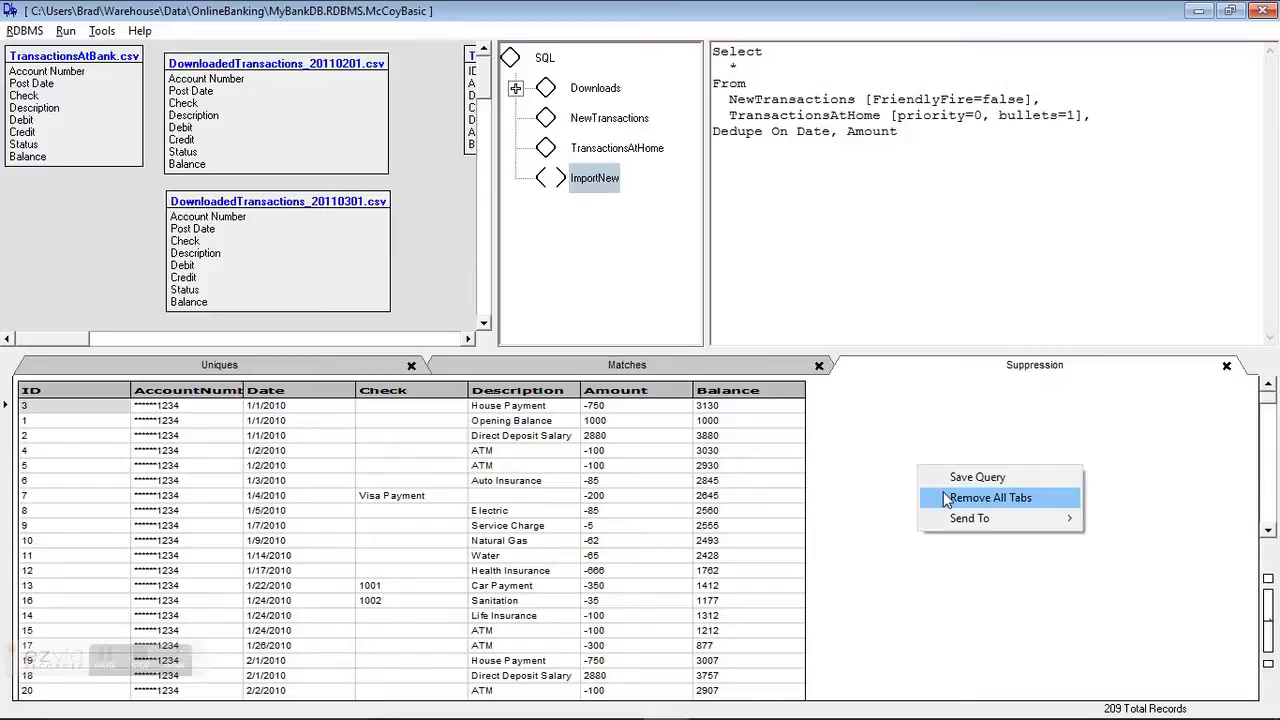
pyautogui.click(943, 493)
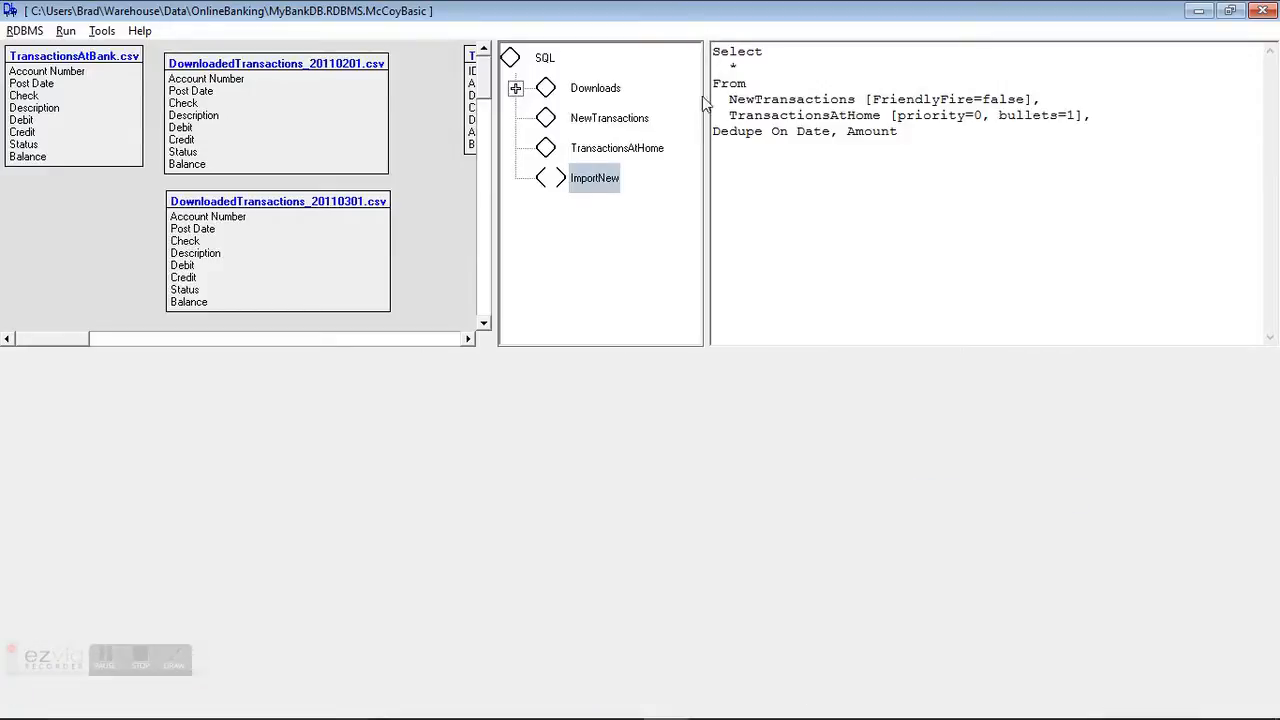
pyautogui.press('Return')
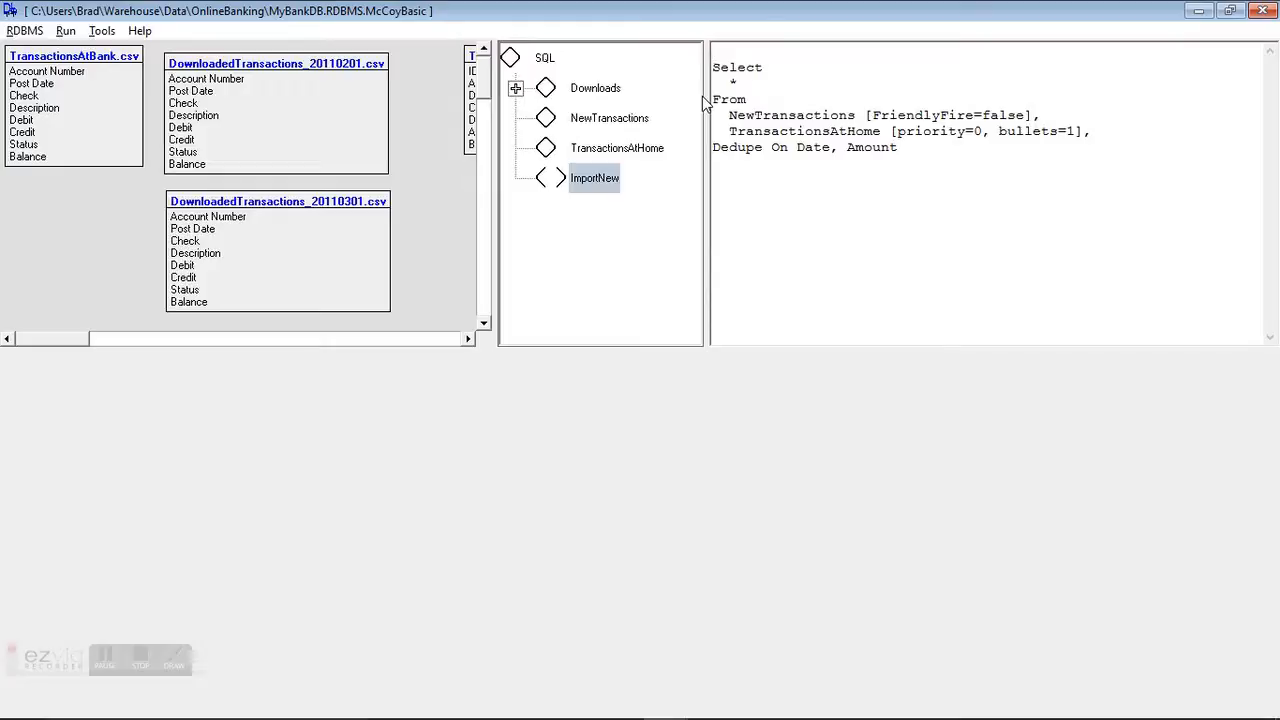
# Step: Insert the lines Insert Into TransactionsAtHome and Select above the existing query in ImportNew
pyautogui.write('Insert Into Transa')
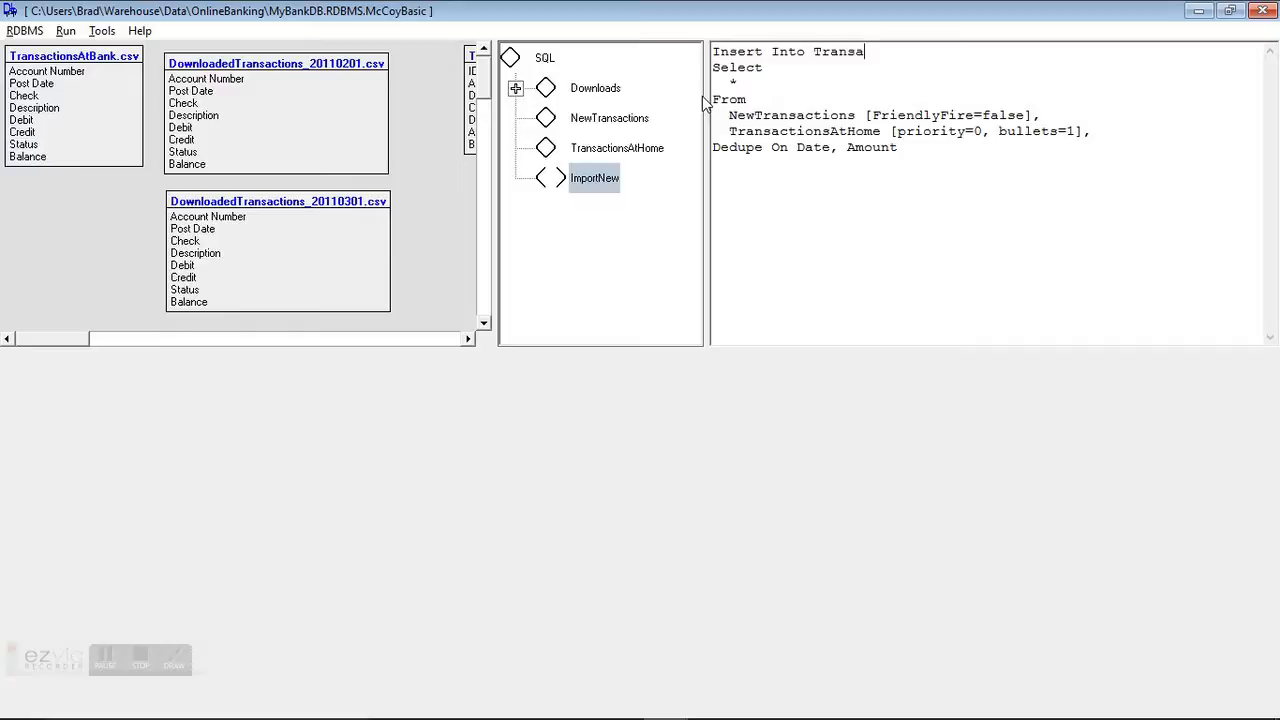
pyautogui.write('ctionsAtHome')
pyautogui.press('Return')
pyautogui.write('Select')
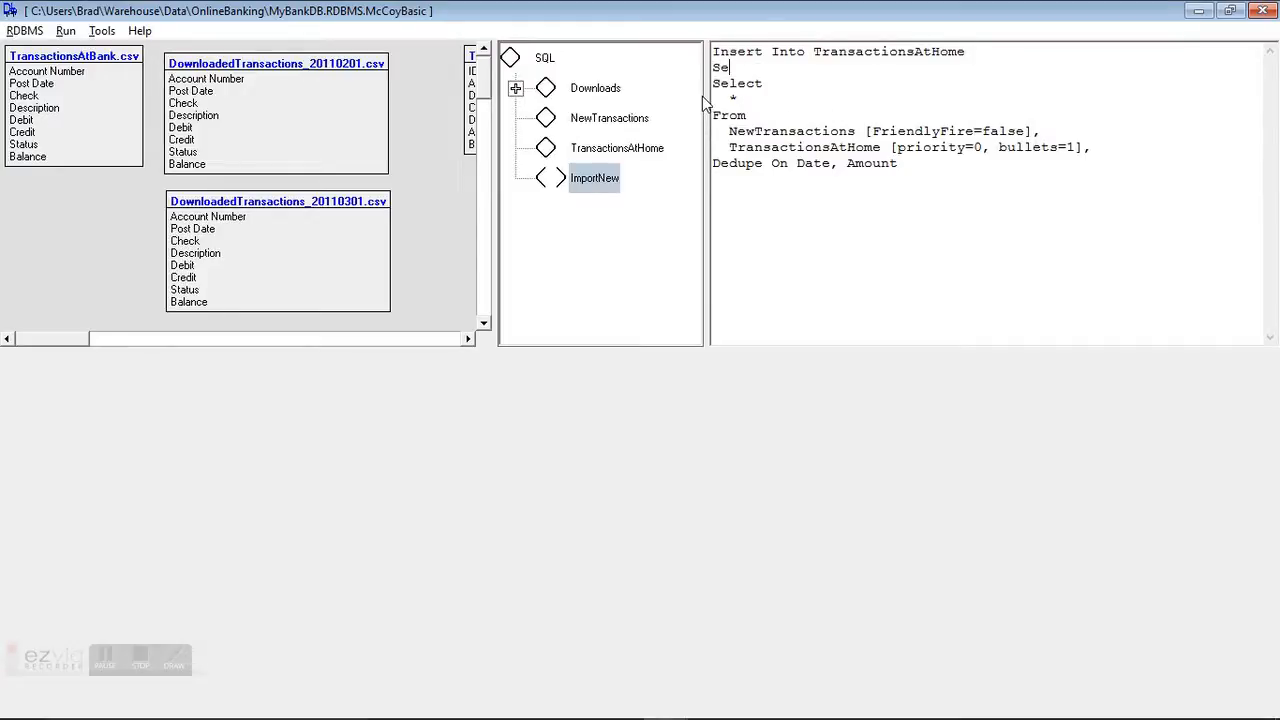
pyautogui.press('Return')
pyautogui.press('Return')
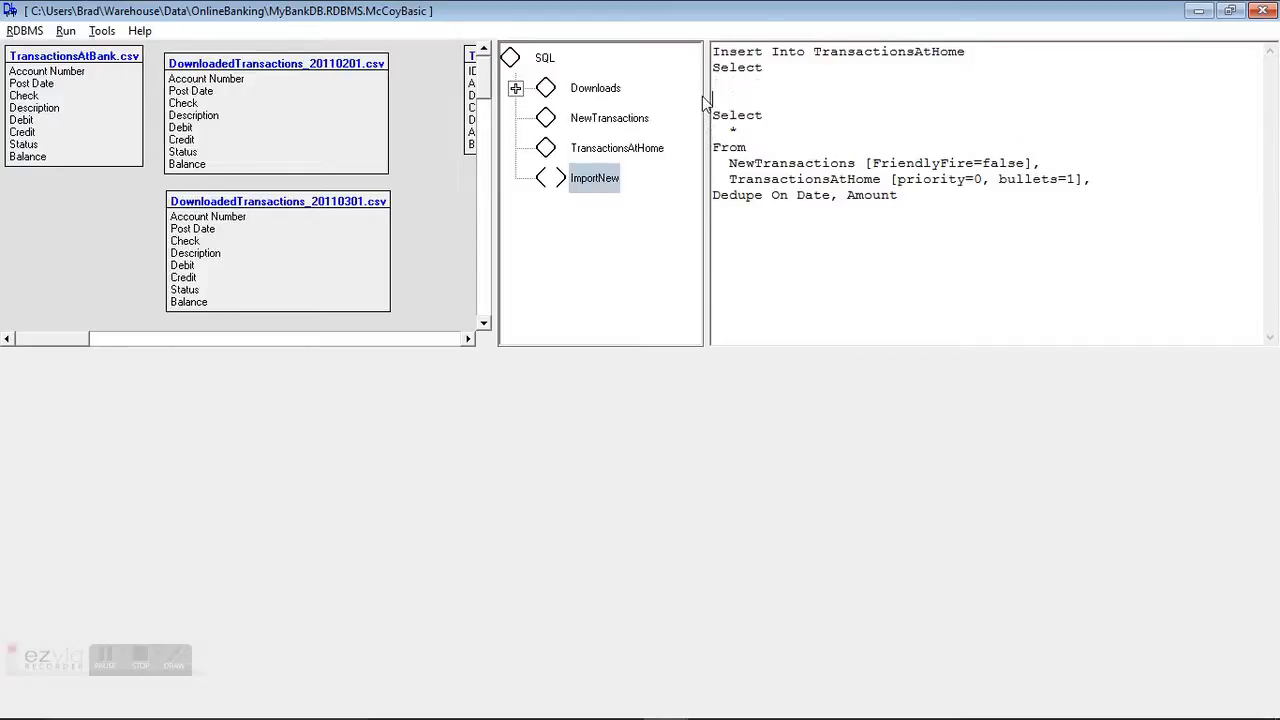
# Step: Wrap the existing query as a subquery with From ( before it and ):Uniques after it
pyautogui.write('From')
pyautogui.press('Return')
pyautogui.write('(')
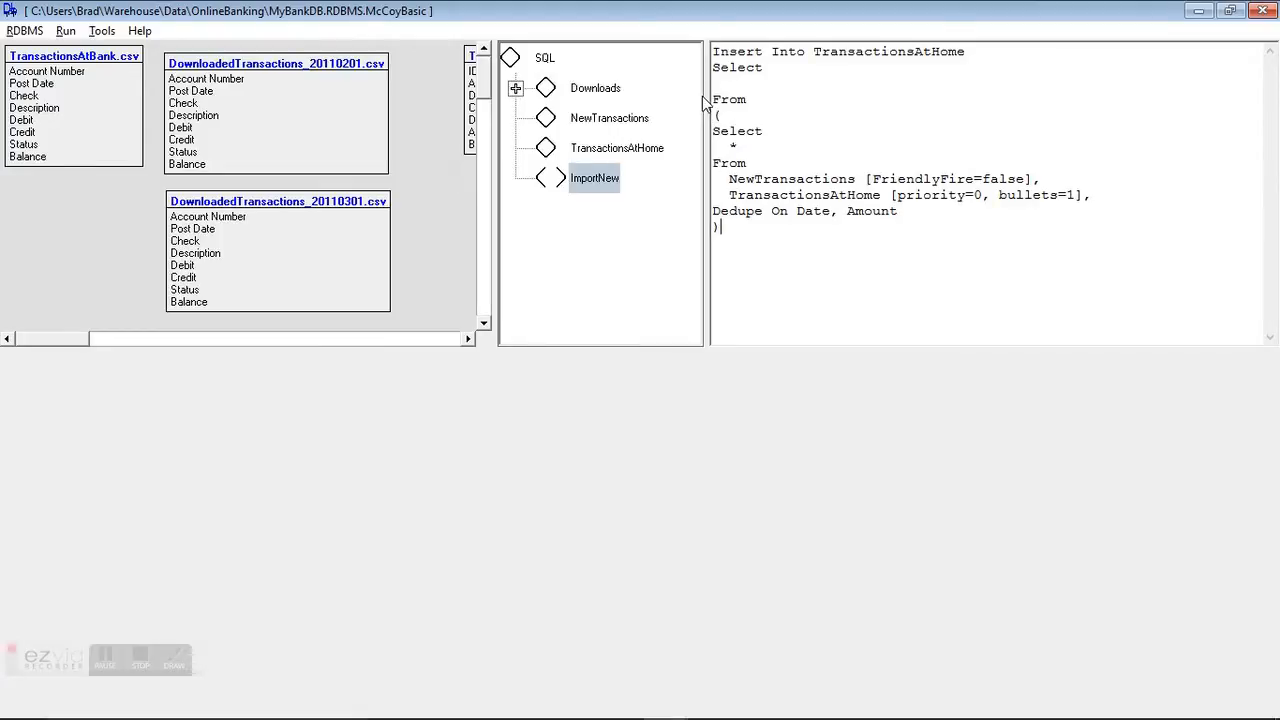
pyautogui.write(';')
pyautogui.write('Uni')
pyautogui.write('ques')
# Step: Copy the ID through Balance column list from the NewTransactions query, paste it under ImportNew's outer Select, and execute ImportNew
pyautogui.click(594, 122)
pyautogui.scroll(-2, 731, 236)
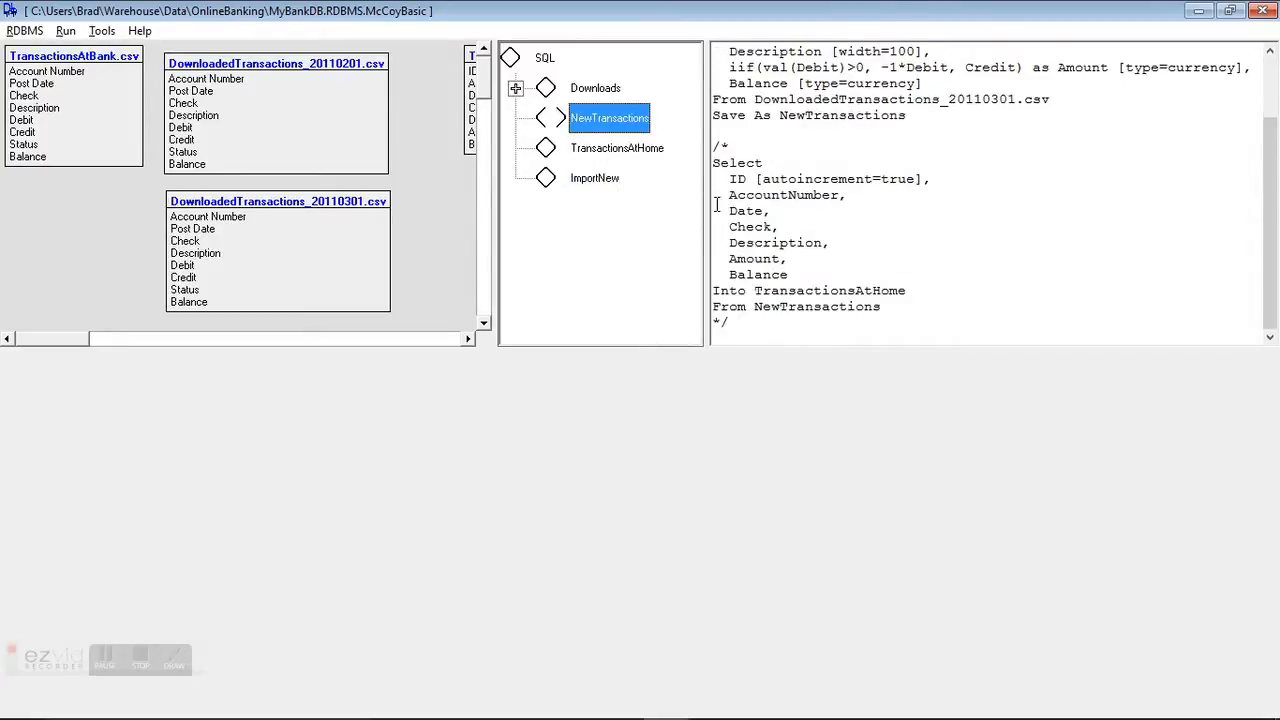
pyautogui.moveTo(712, 177); pyautogui.dragTo(700, 296)
pyautogui.hotkey('ctrl', 'c')
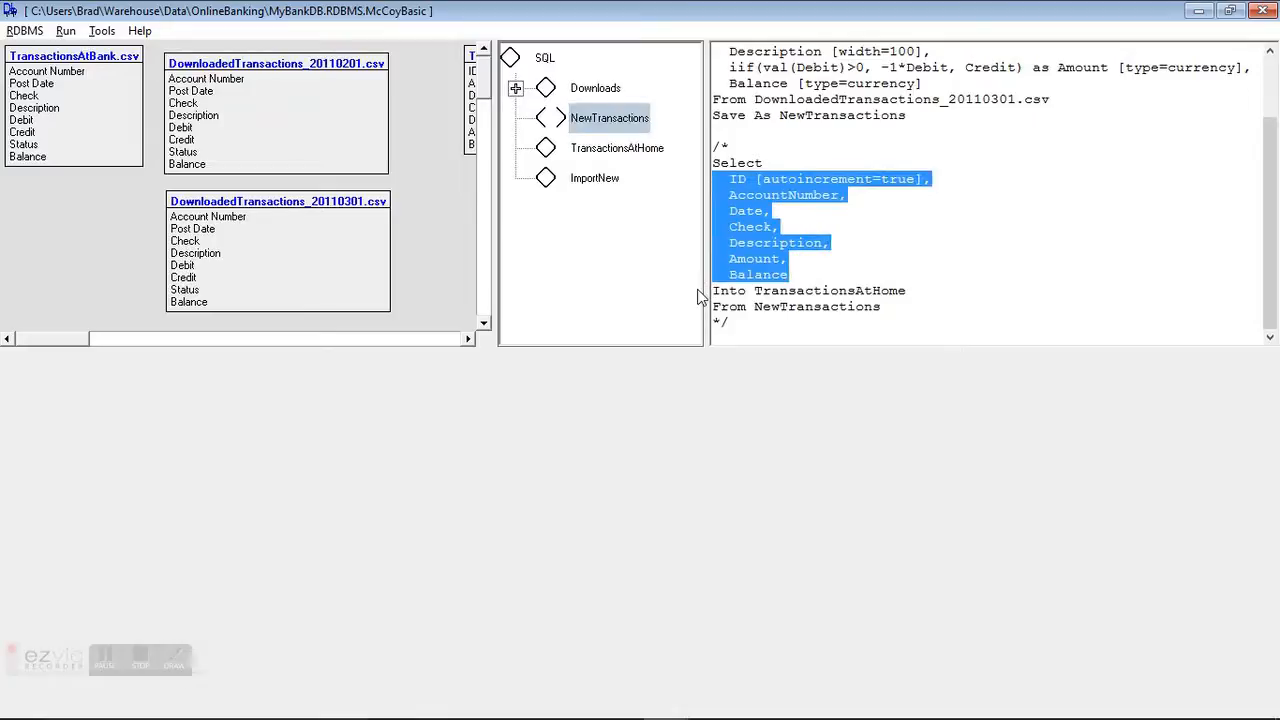
pyautogui.click(596, 179)
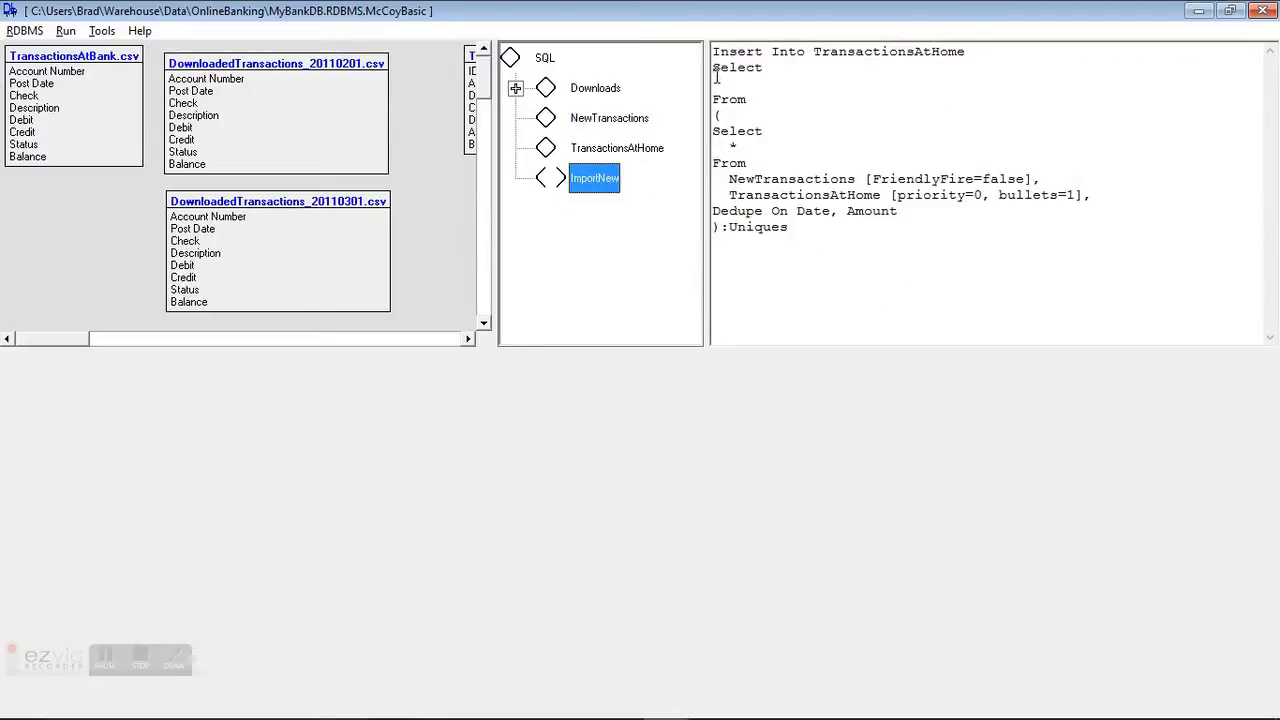
pyautogui.click(717, 83)
pyautogui.hotkey('ctrl', 'v')
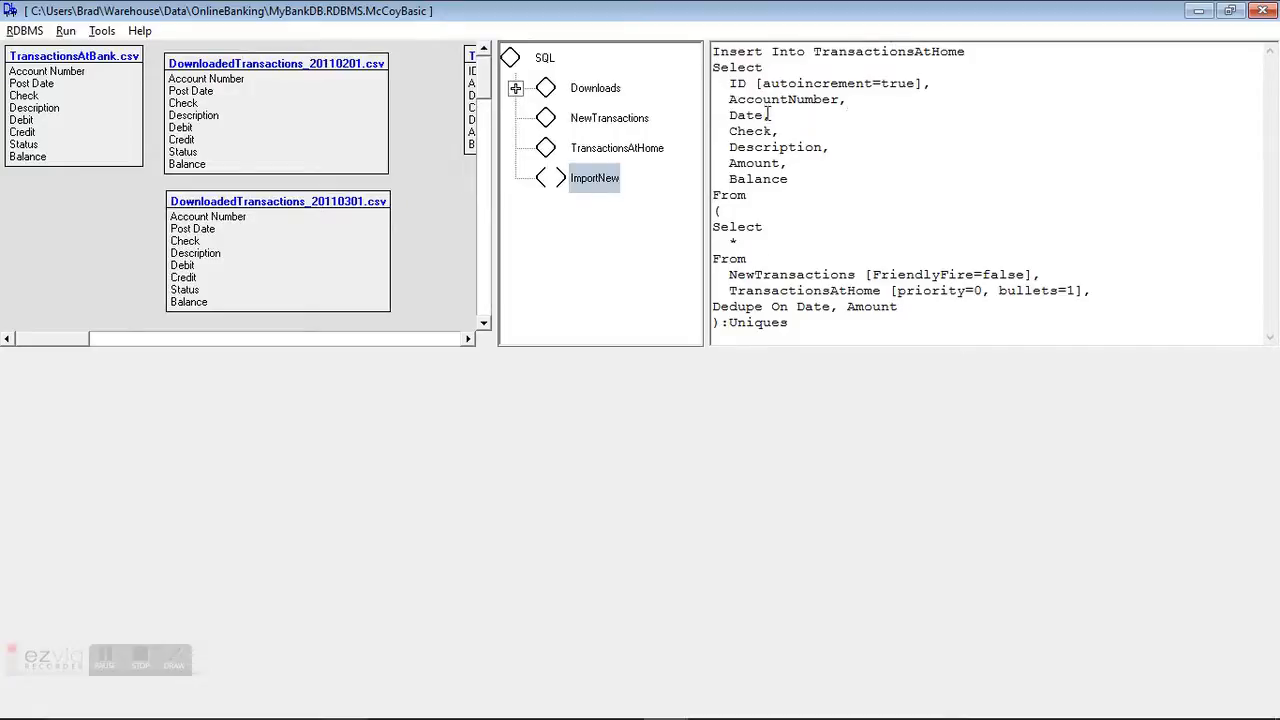
pyautogui.rightClick(782, 198)
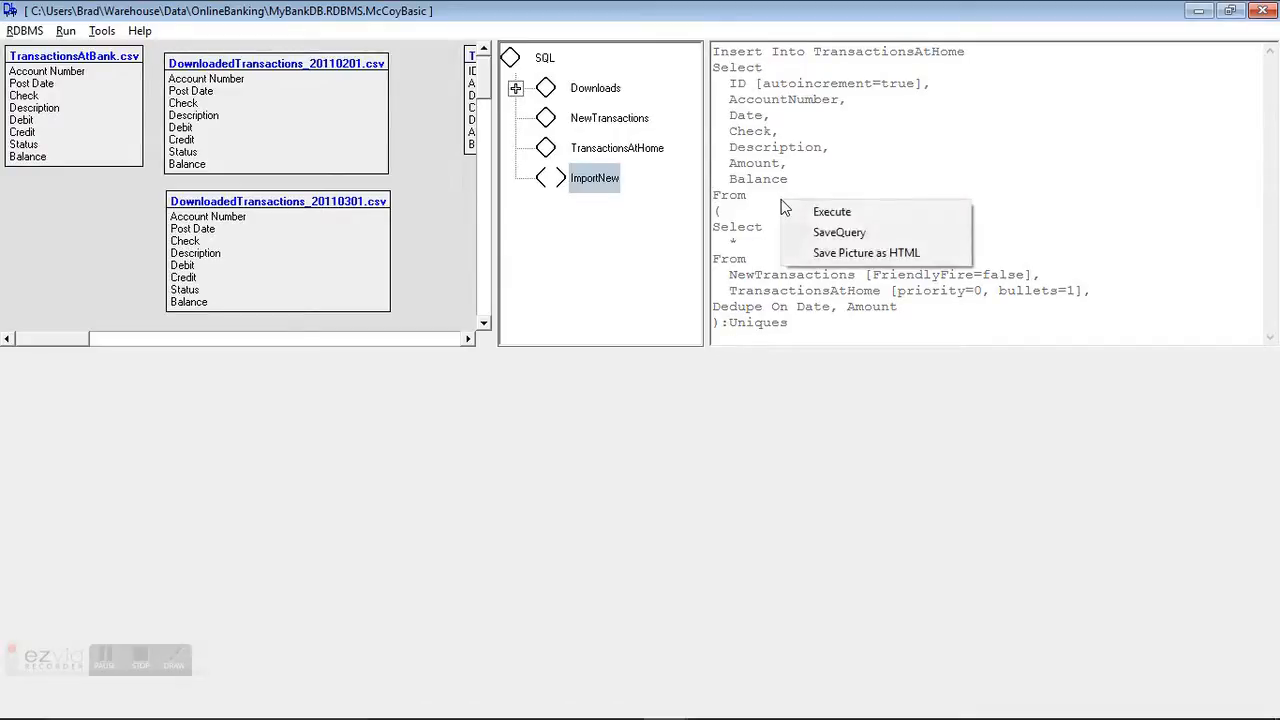
pyautogui.click(800, 210)
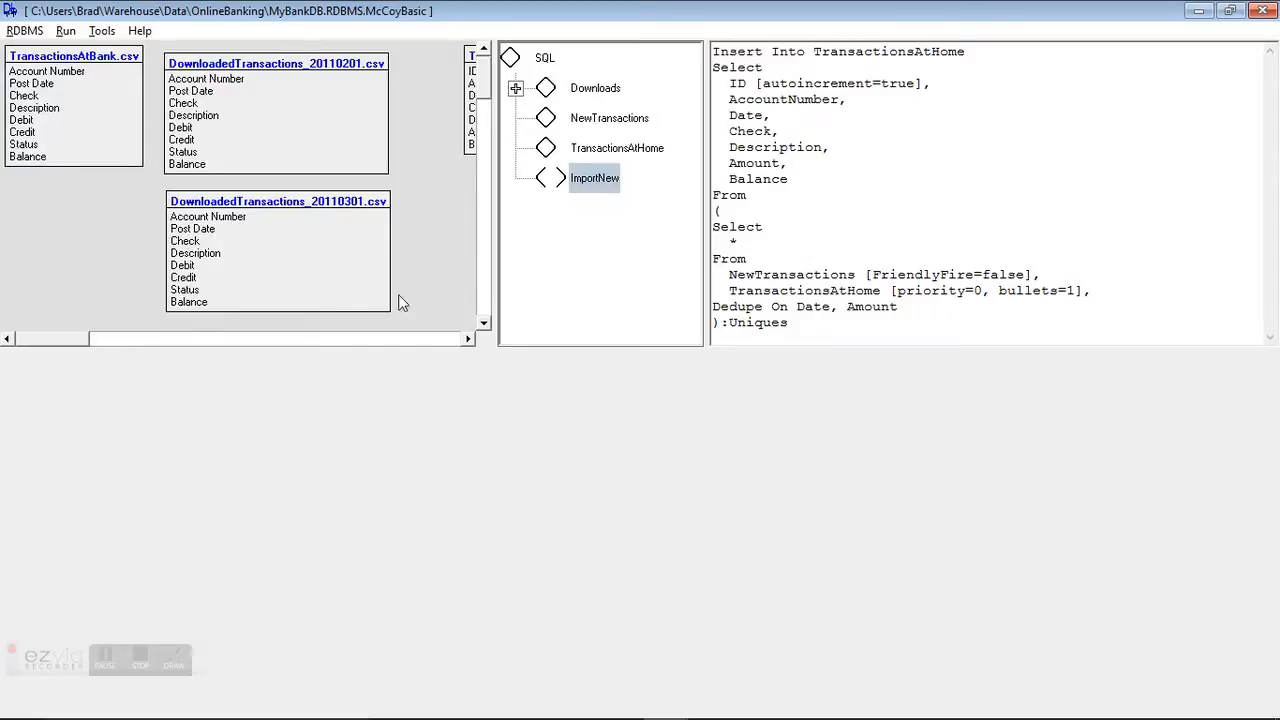
# Step: Execute the TransactionsAtHome query to review the stored transactions
pyautogui.click(647, 148)
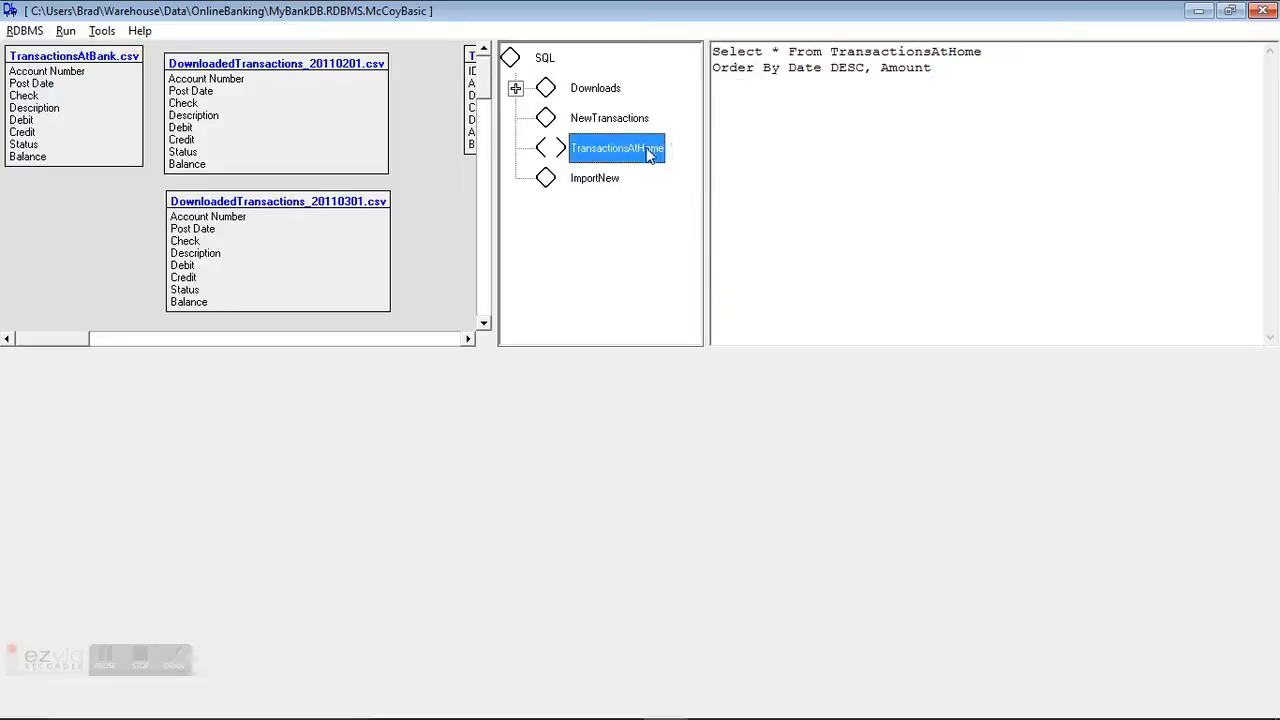
pyautogui.rightClick(832, 130)
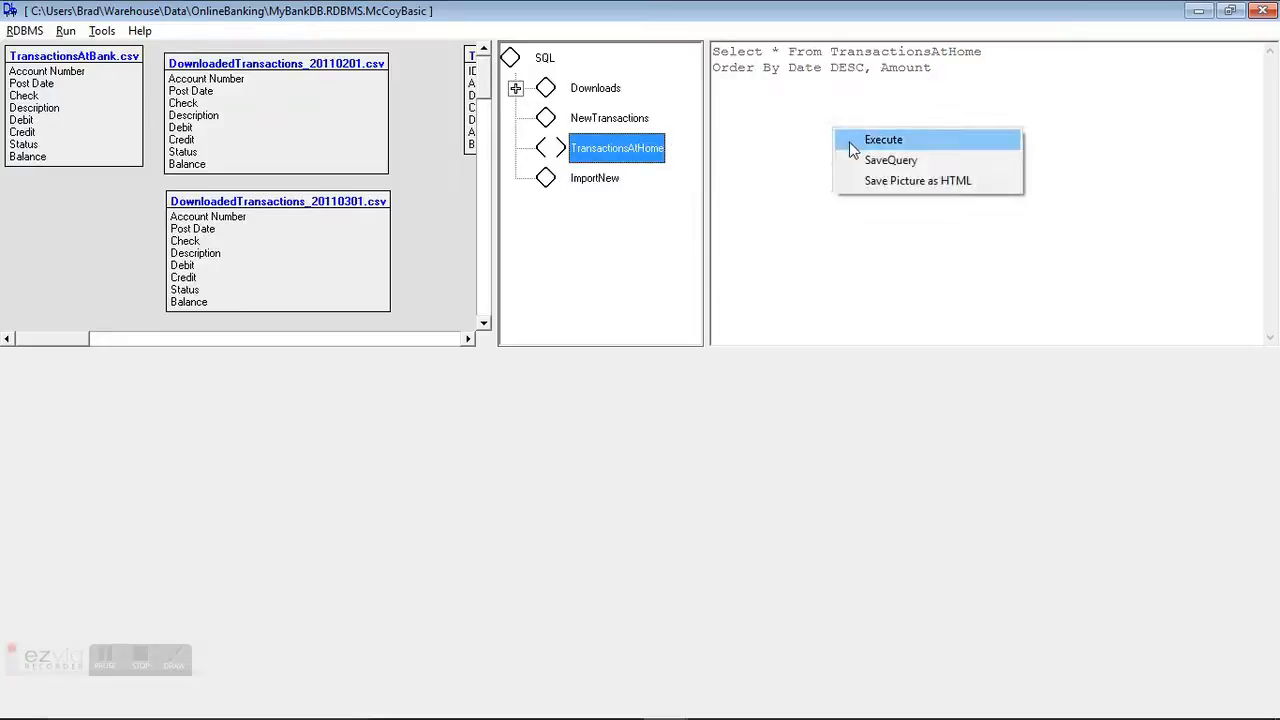
pyautogui.click(850, 145)
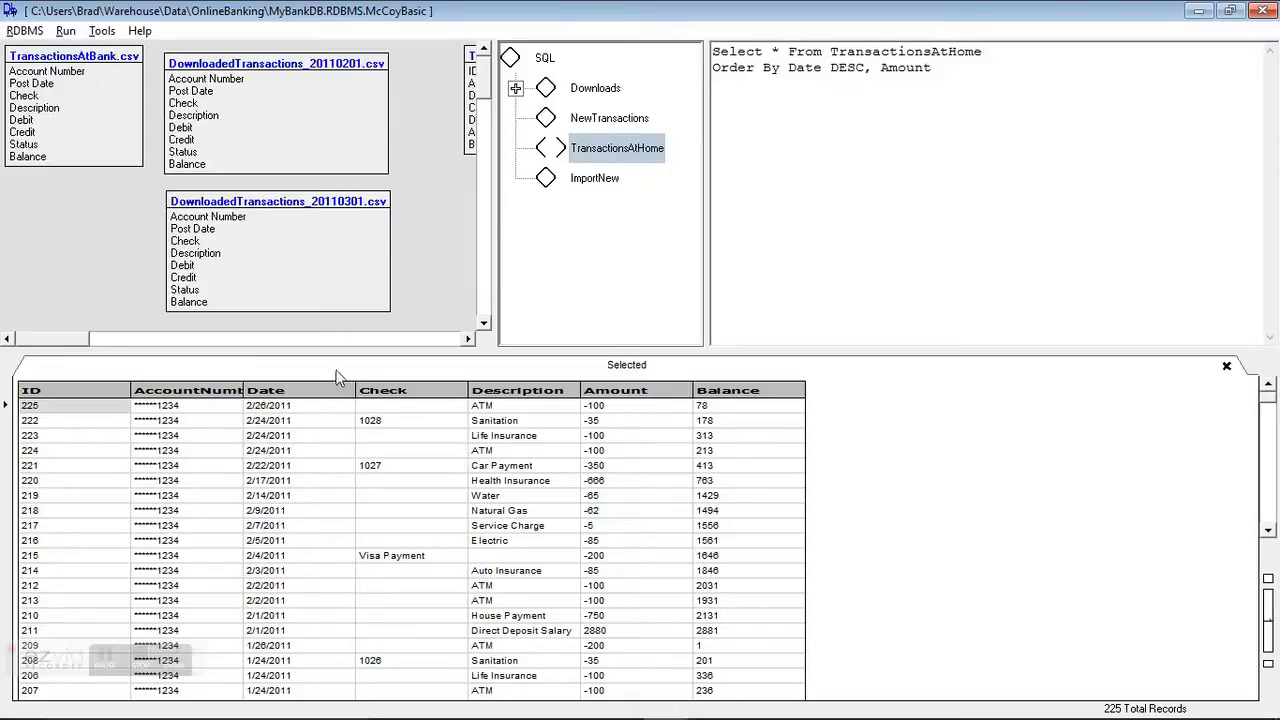
pyautogui.moveTo(484, 81)
pyautogui.mouseDown()
pyautogui.moveTo(482, 158)
pyautogui.moveTo(481, 70)
pyautogui.mouseUp()
# Step: Change the NewTransactions source file to DownloadedTransactions_20110415.csv and execute the query
pyautogui.click(594, 122)
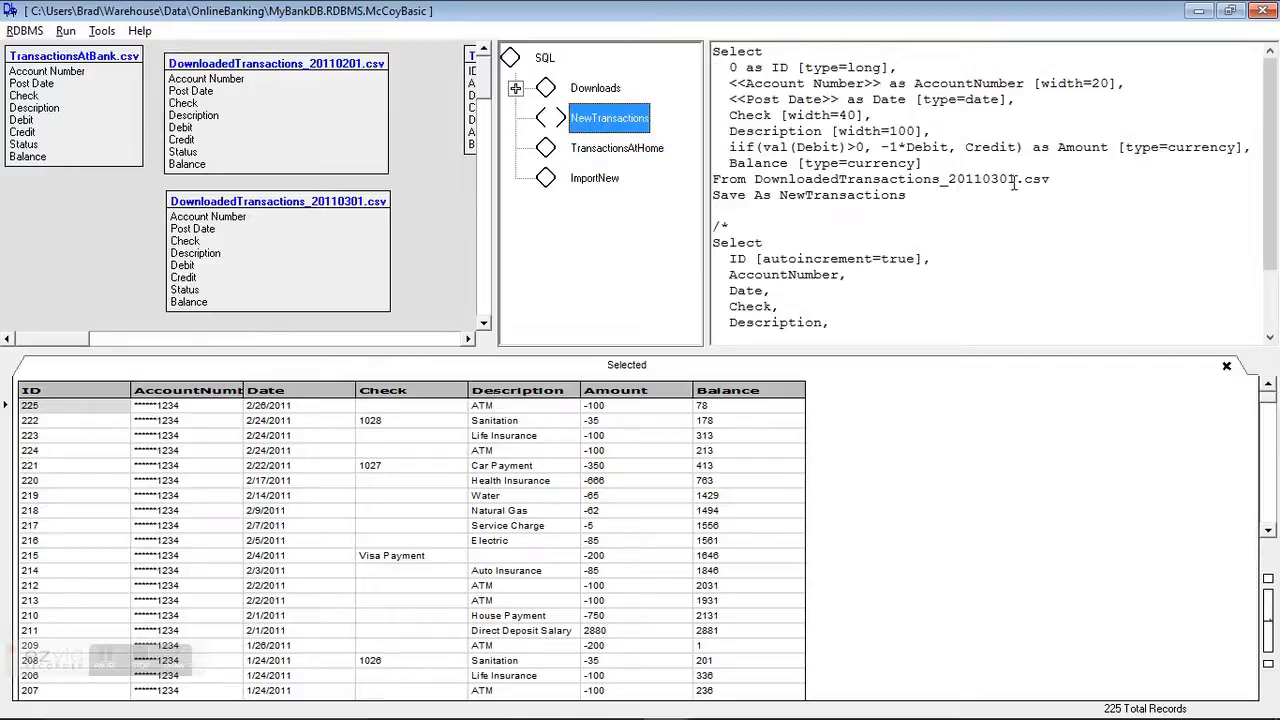
pyautogui.moveTo(755, 180); pyautogui.dragTo(1083, 182)
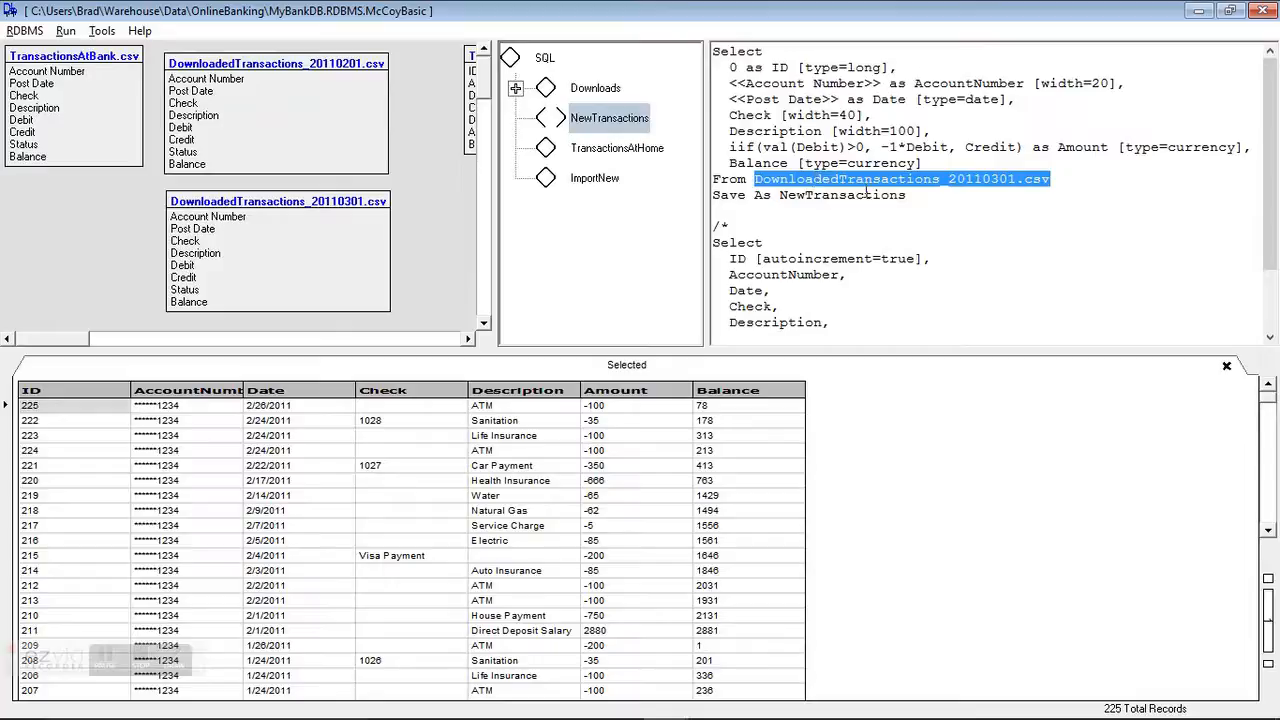
pyautogui.scroll(-5, 489, 121)
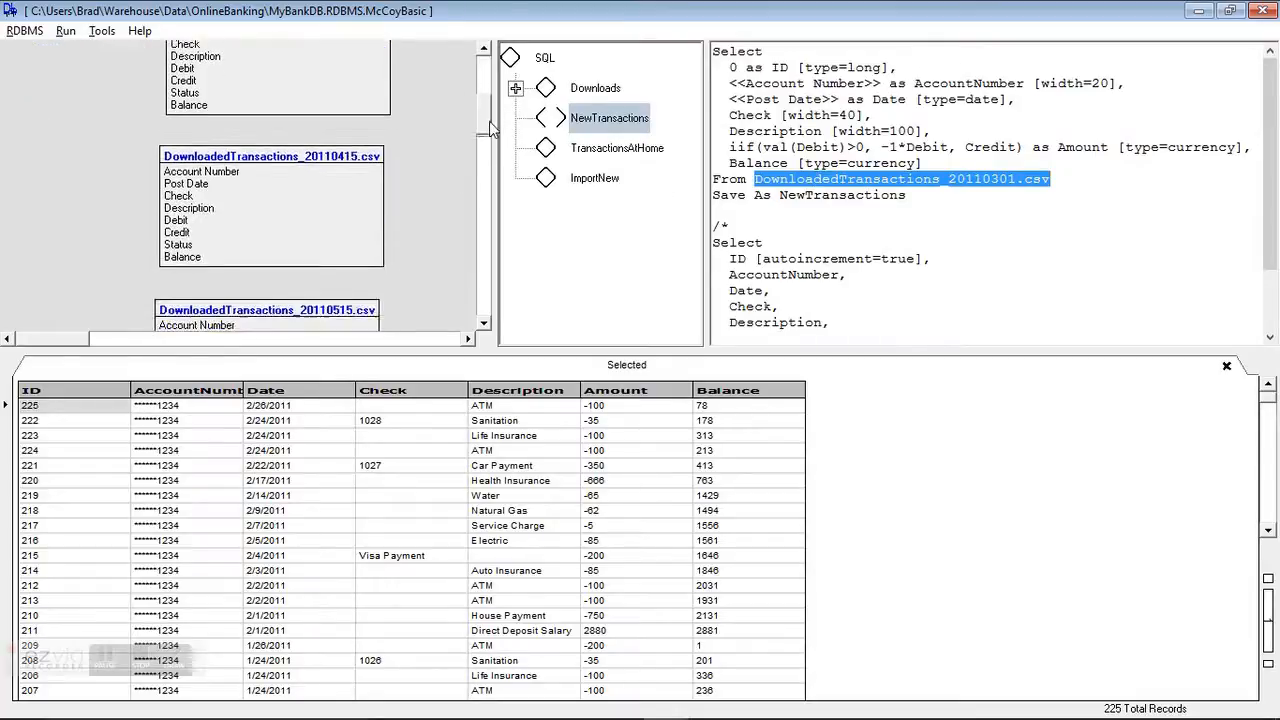
pyautogui.click(873, 194)
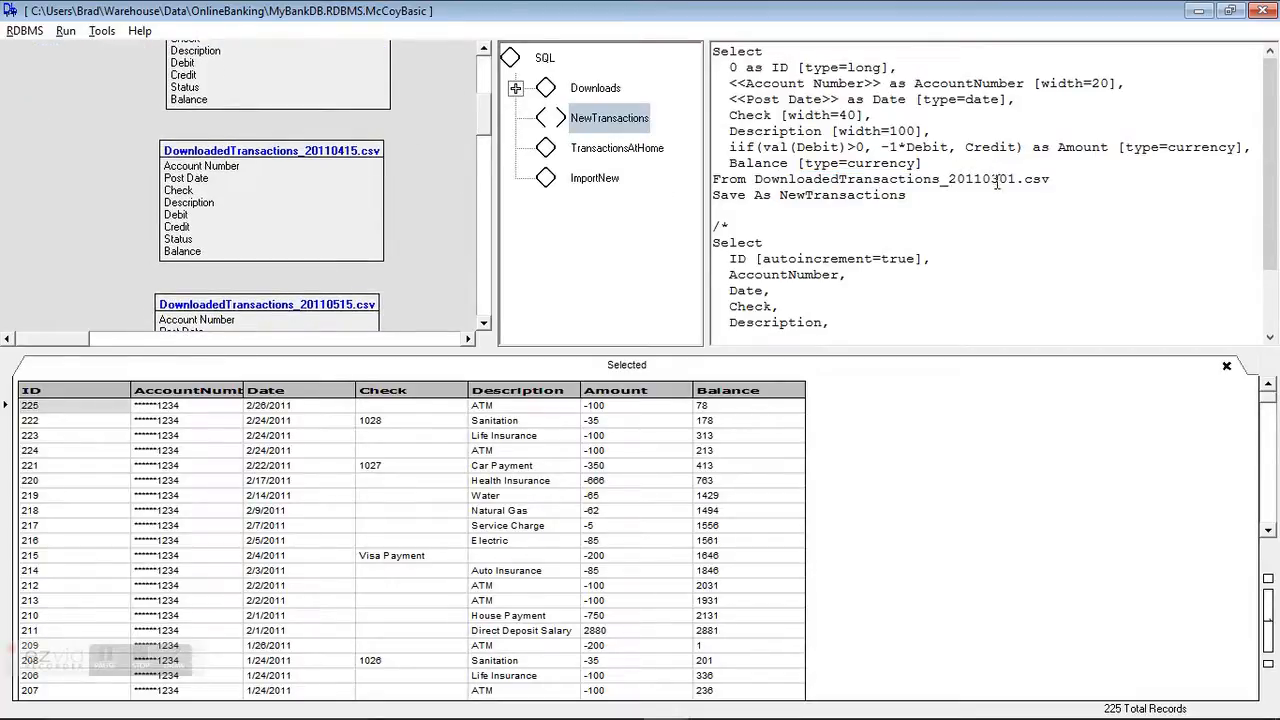
pyautogui.press('BackSpace')
pyautogui.write('4')
pyautogui.press('BackSpace')
pyautogui.write('5')
pyautogui.rightClick(916, 151)
pyautogui.click(921, 160)
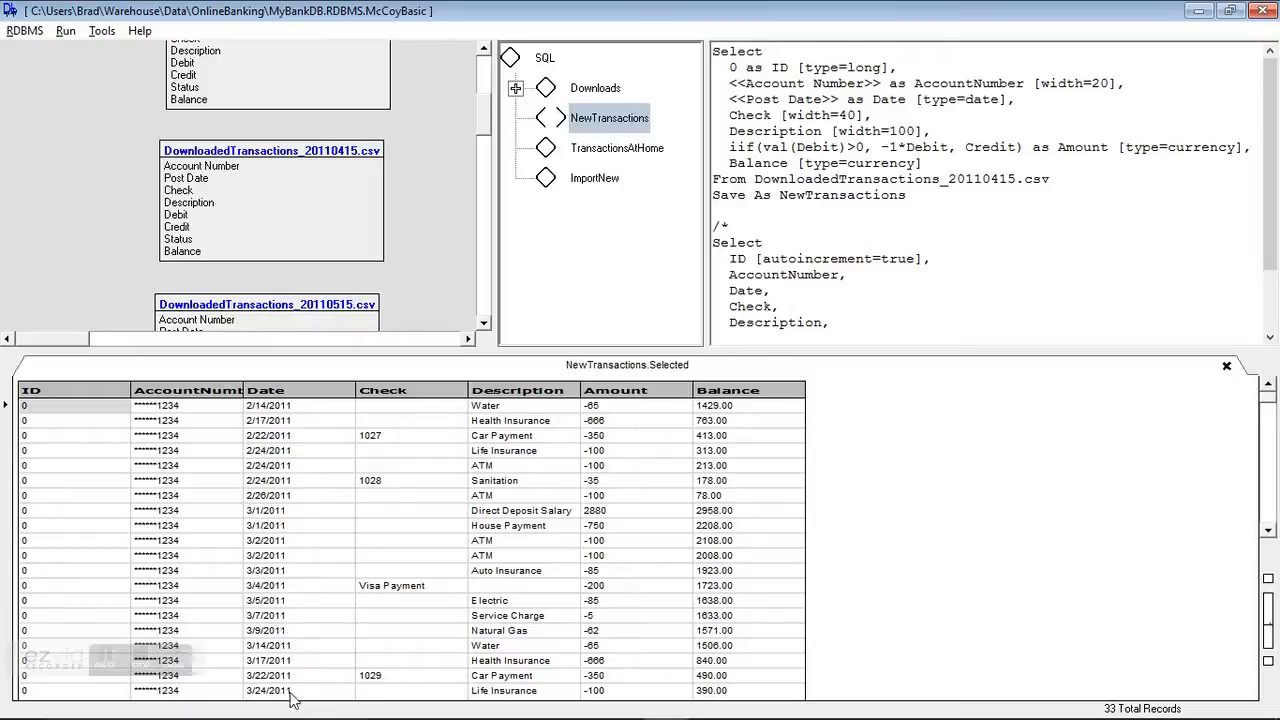
# Step: Scroll through the NewTransactions results and close the result tab
pyautogui.click(1268, 503)
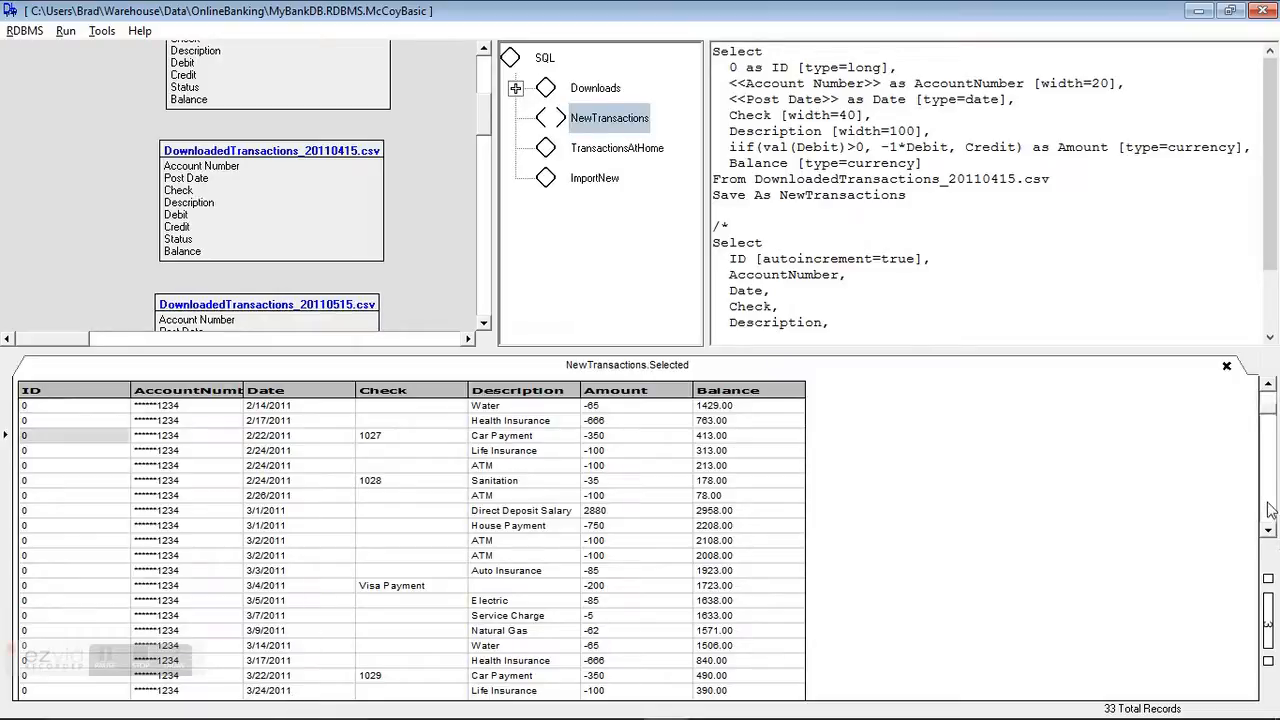
pyautogui.click(1271, 515)
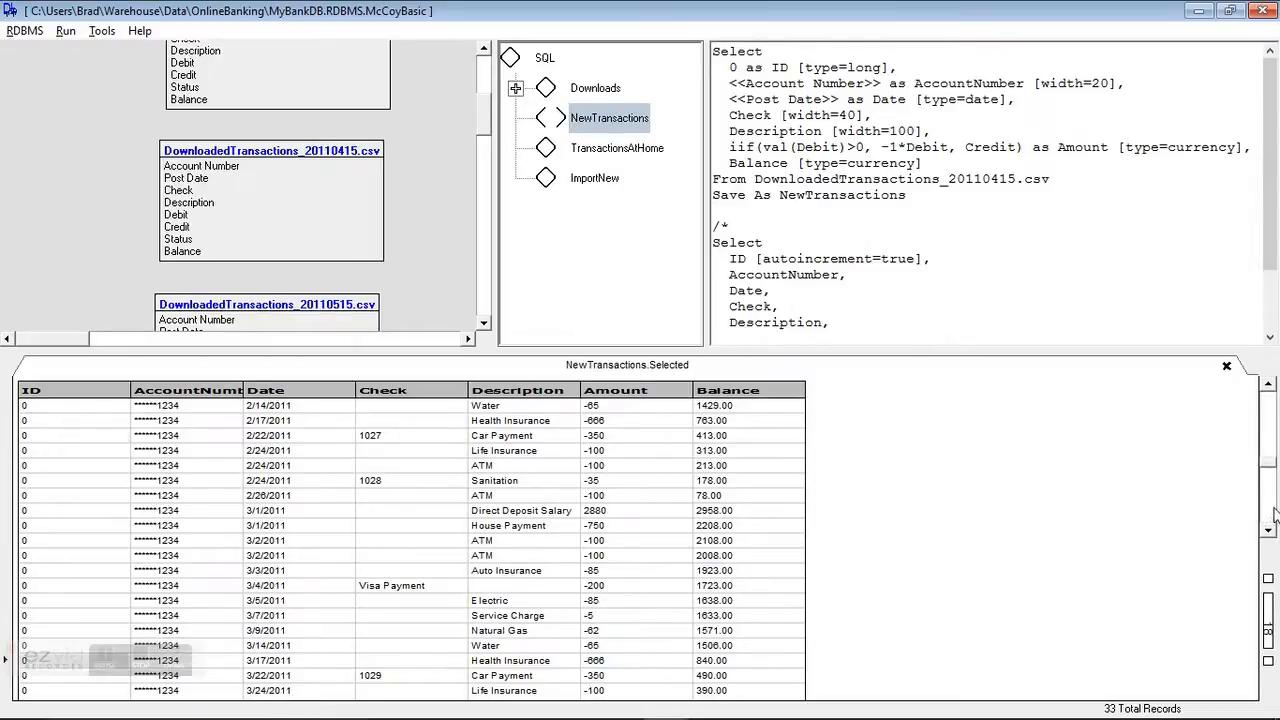
pyautogui.click(1268, 513)
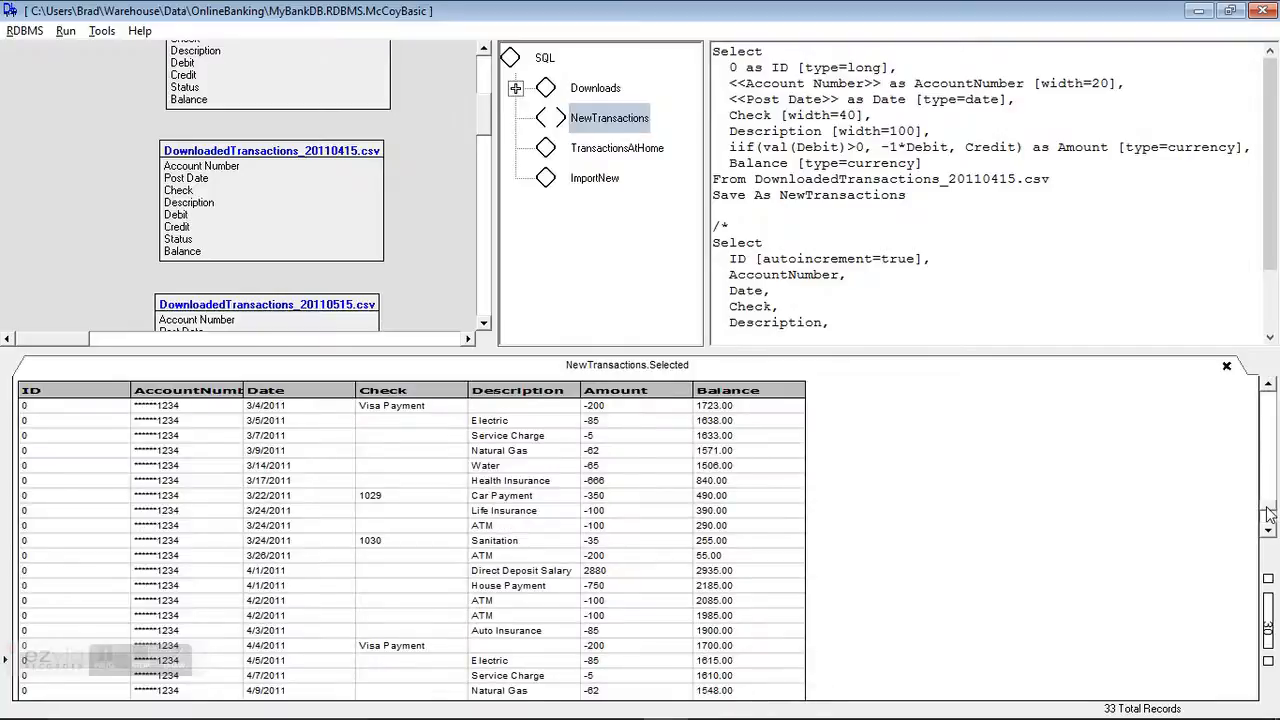
pyautogui.click(1227, 367)
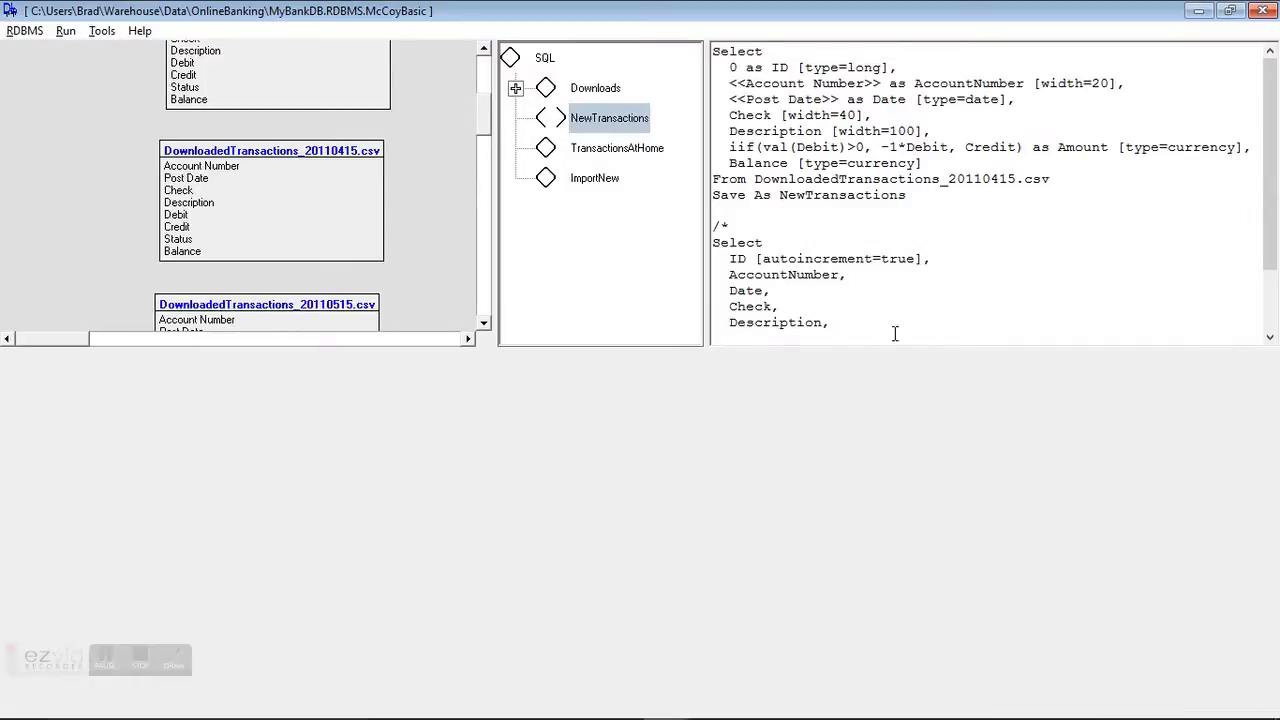
# Step: Execute the ImportNew query to append the new unique transactions into TransactionsAtHome
pyautogui.click(592, 180)
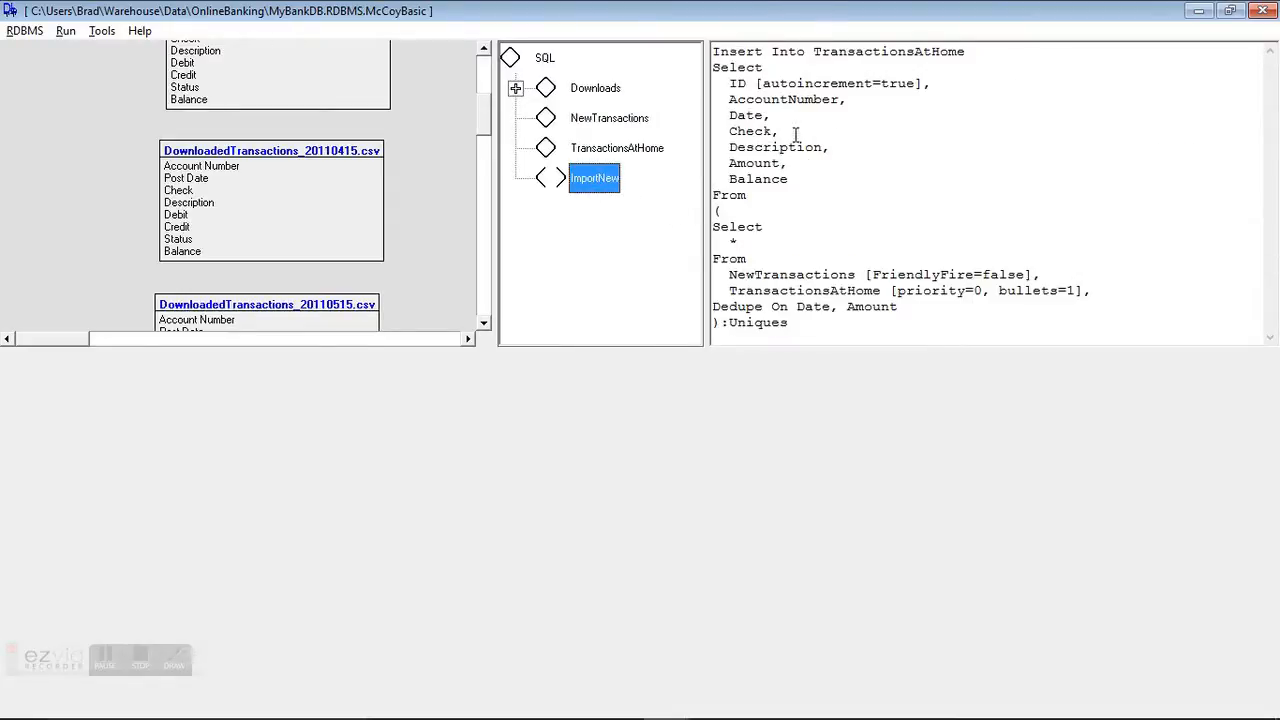
pyautogui.click(780, 300)
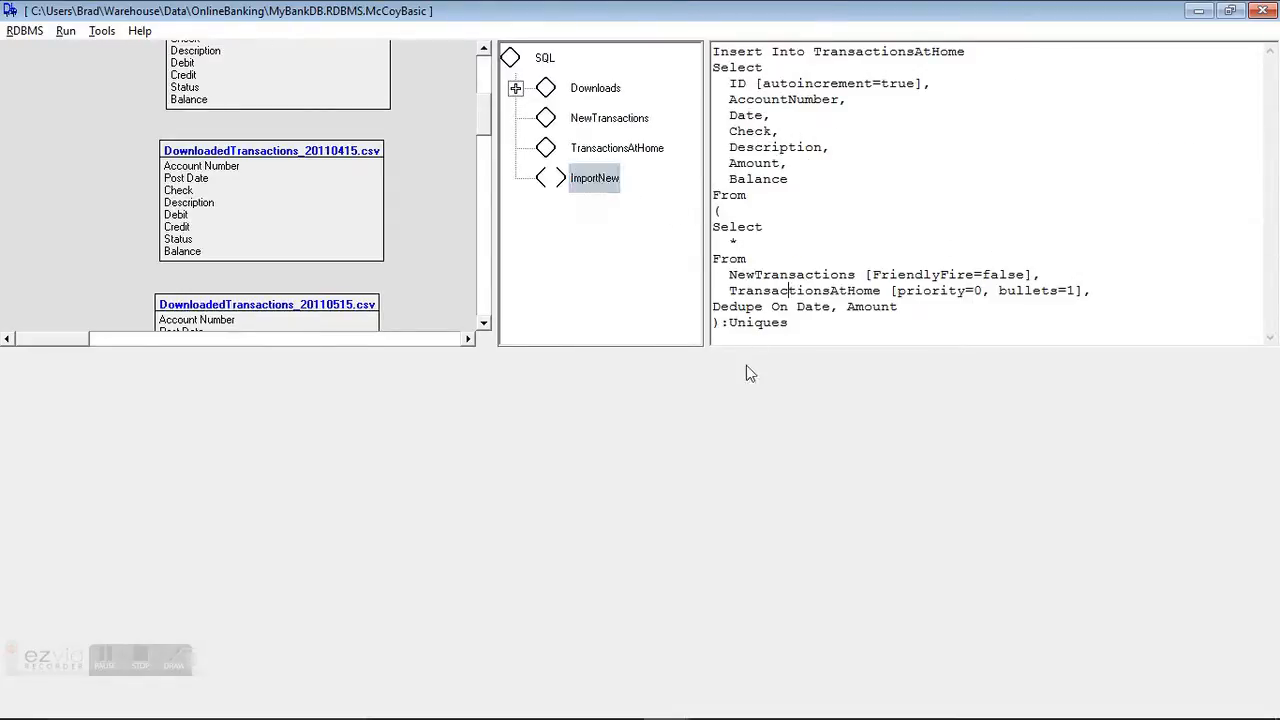
pyautogui.rightClick(778, 165)
pyautogui.click(792, 176)
# Step: Execute the TransactionsAtHome query to review the updated transaction records
pyautogui.click(630, 158)
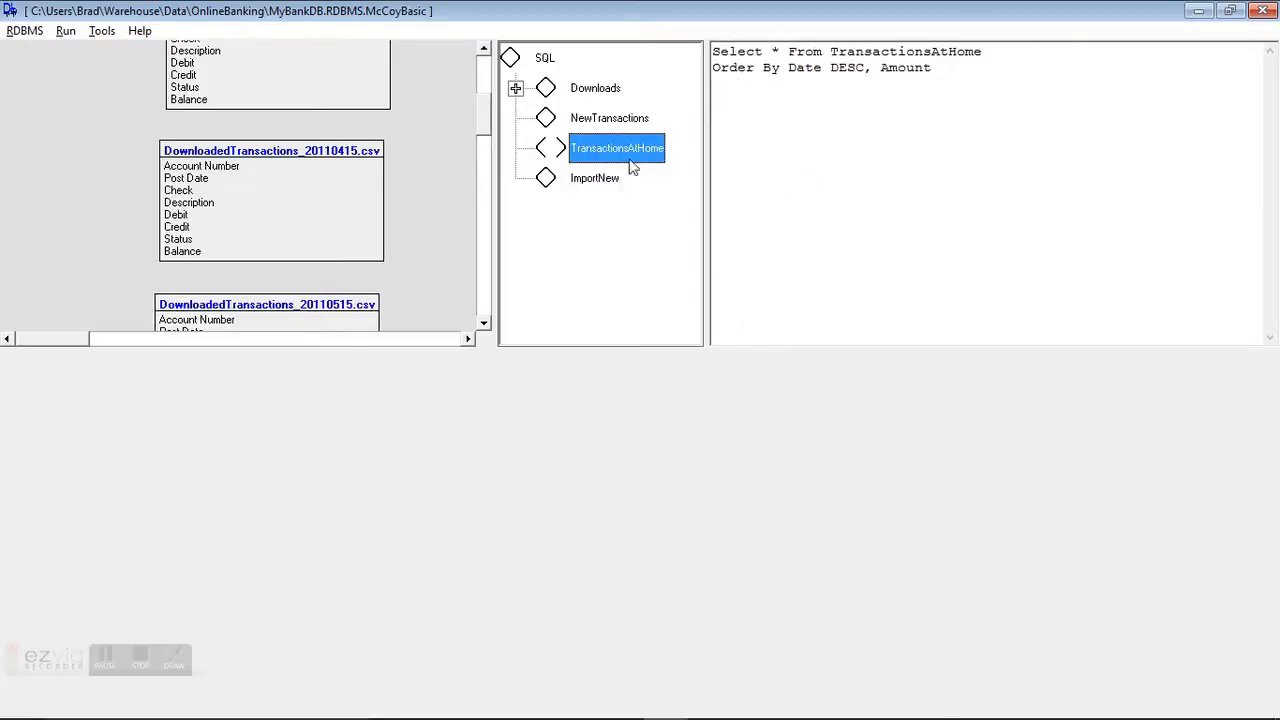
pyautogui.rightClick(836, 116)
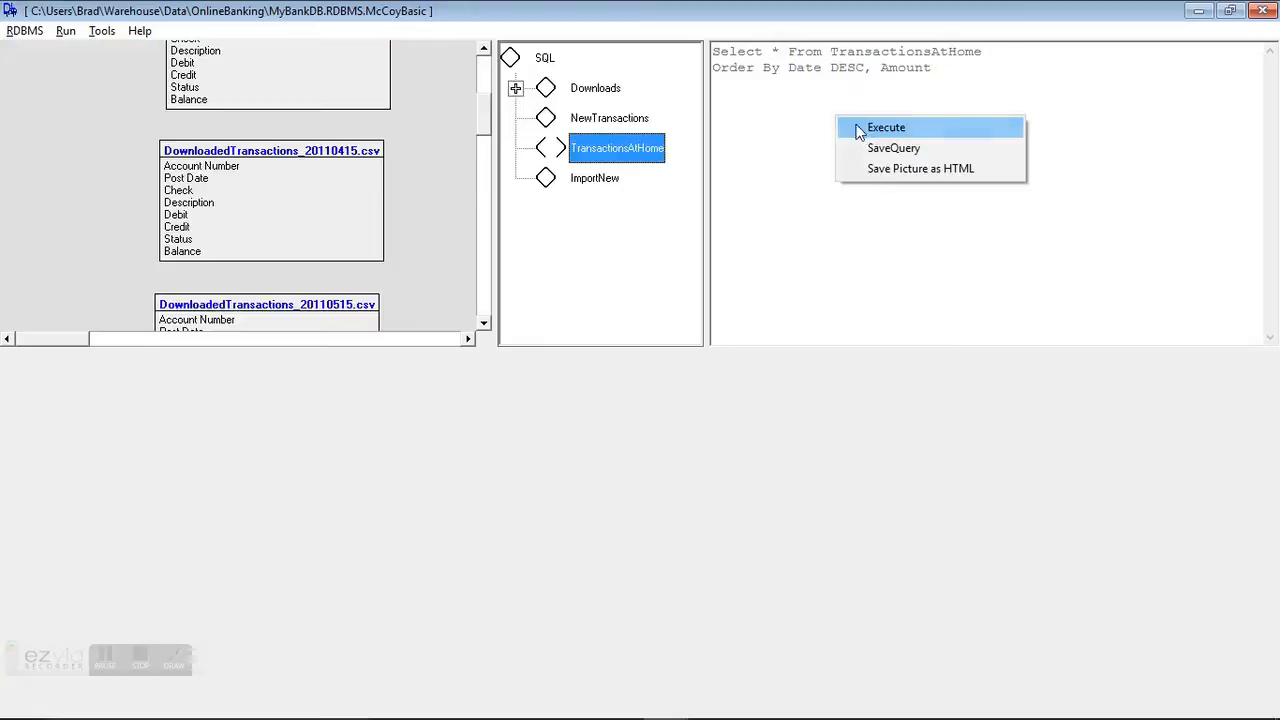
pyautogui.click(853, 125)
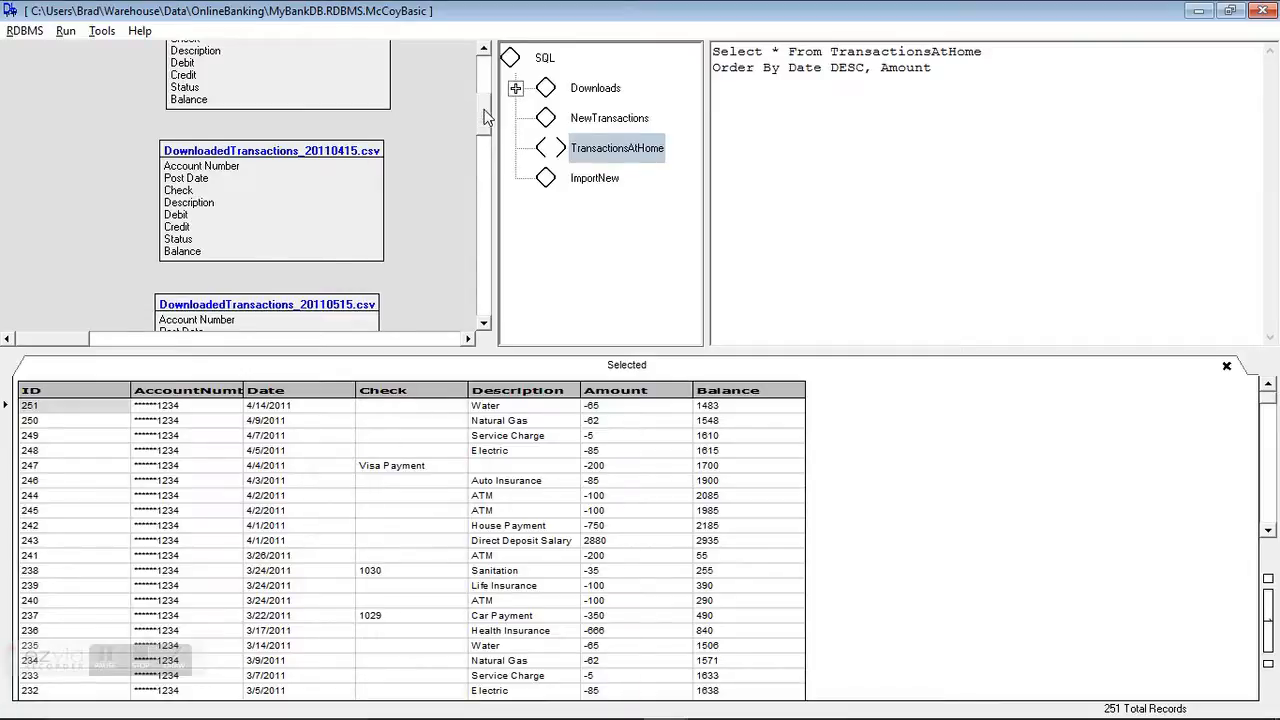
pyautogui.moveTo(487, 123); pyautogui.dragTo(490, 84)
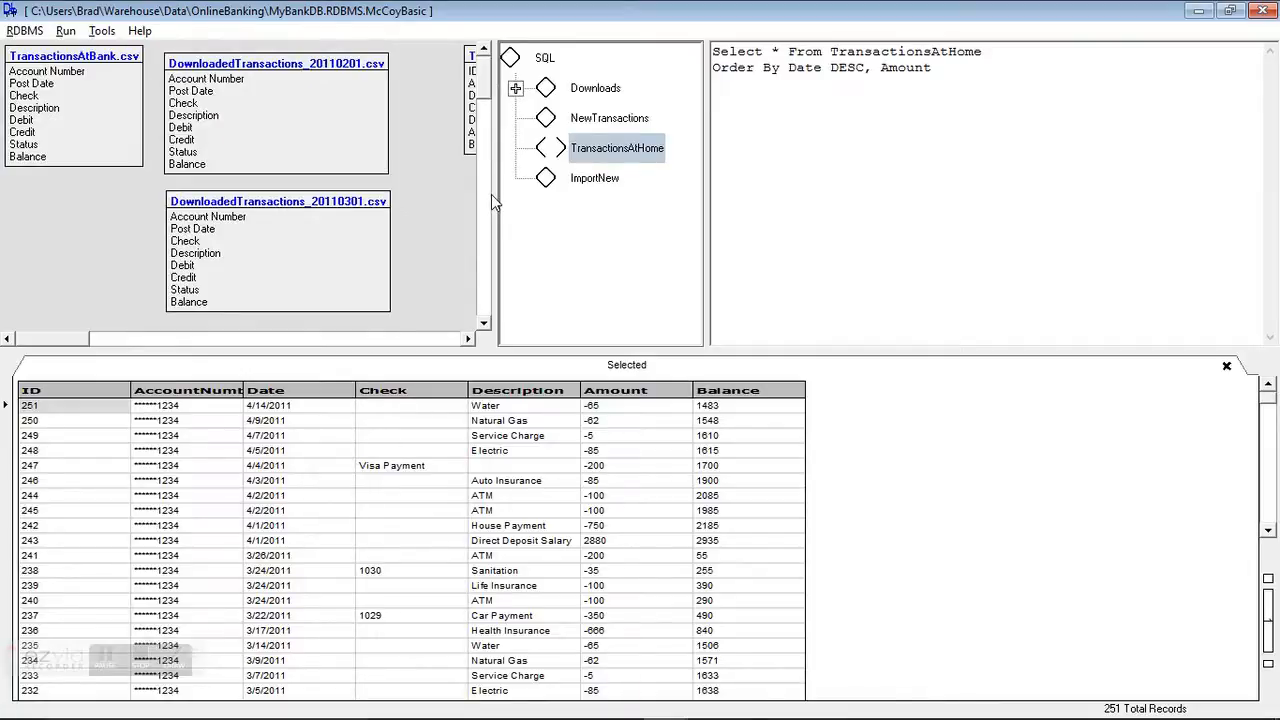